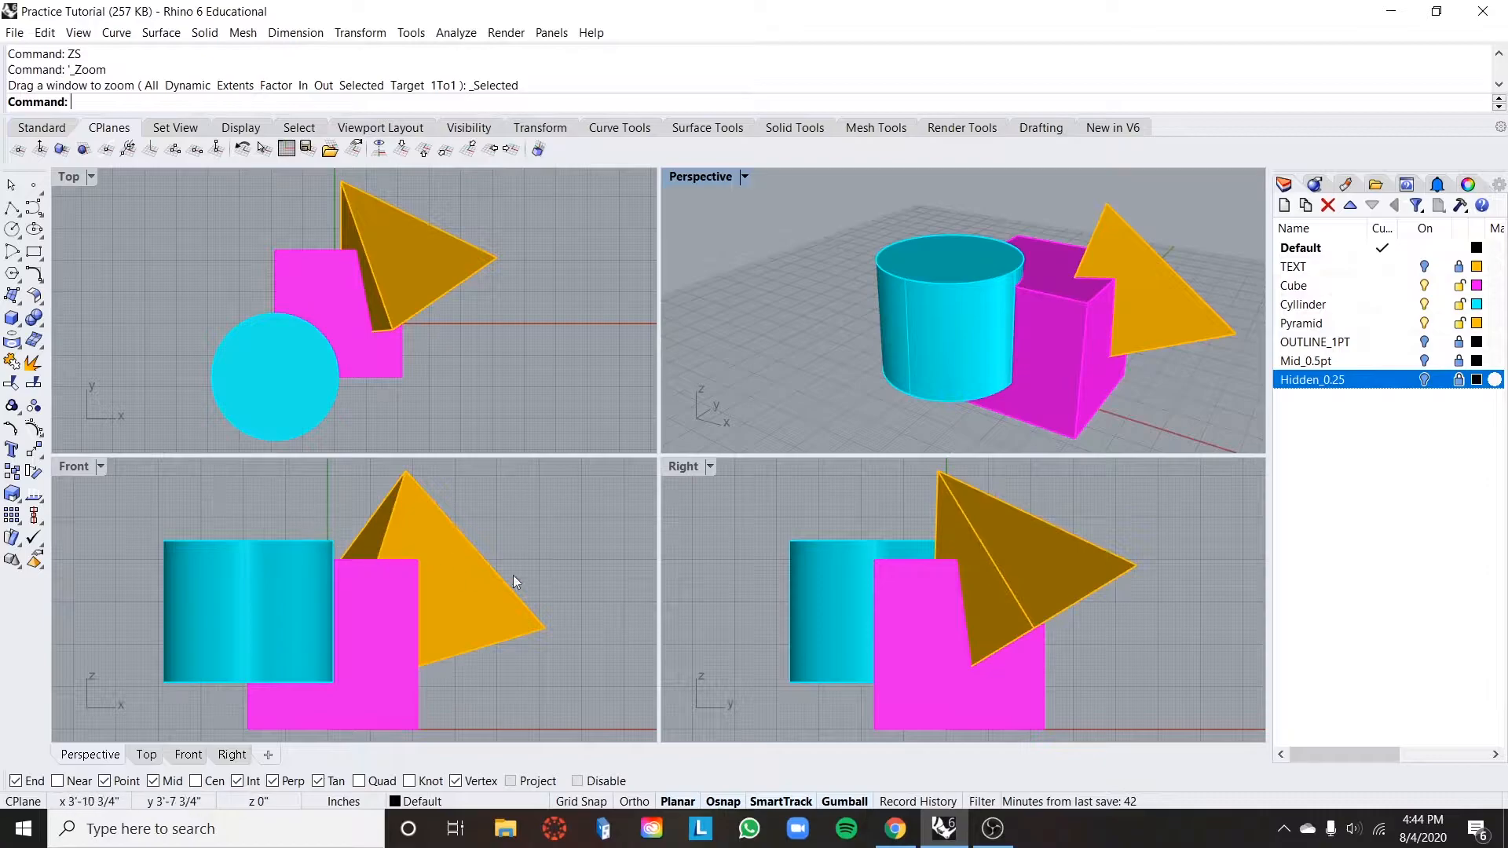
- Create a rectangular clipping plane on the ground in the Perspective view and shift it slightly farther from the solids
scroll(817, 334, down, 2)
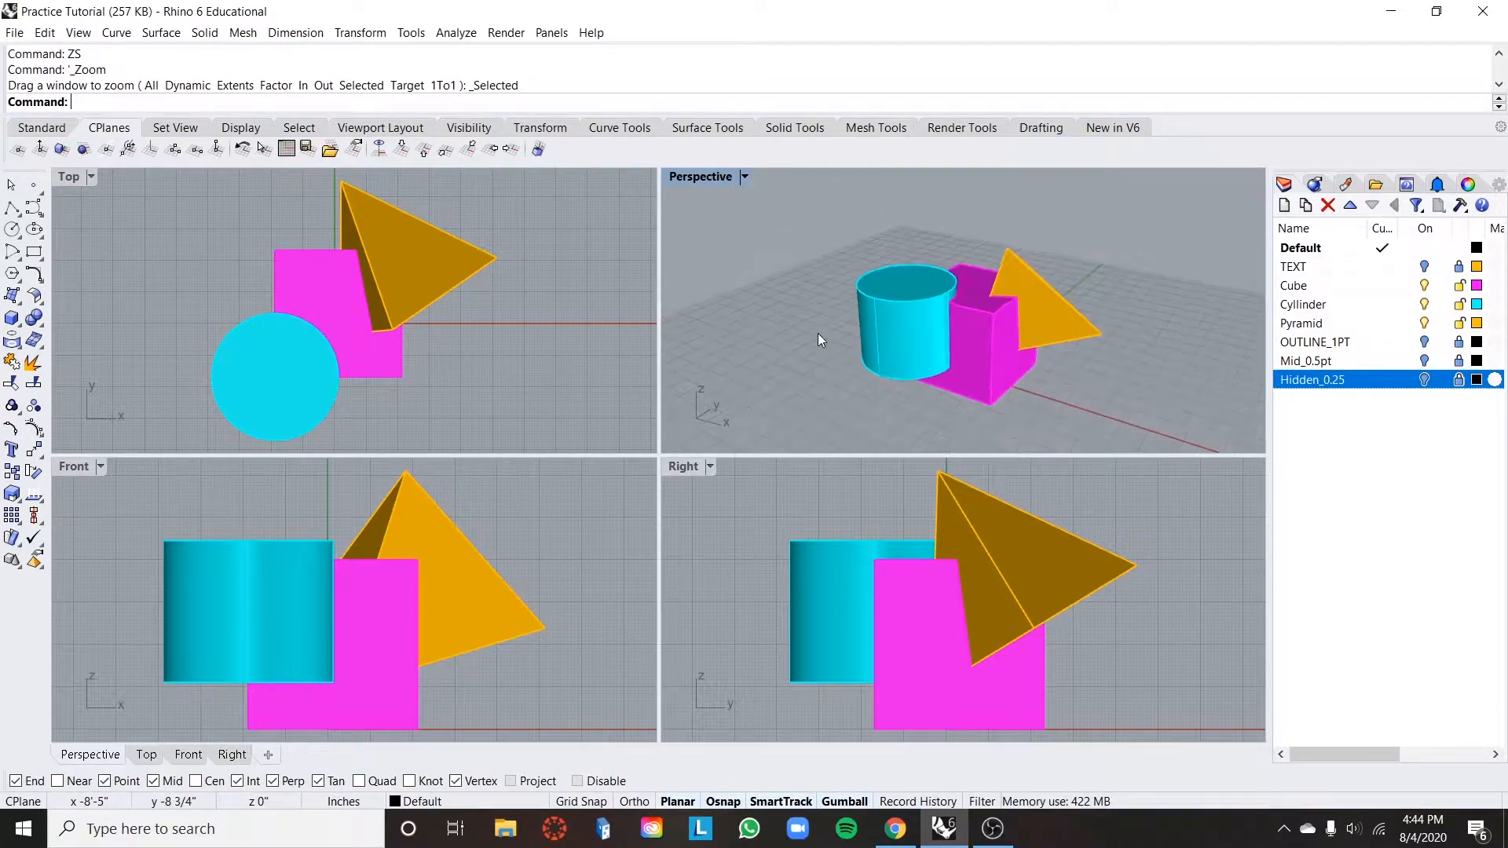
scroll(696, 371, up, 4)
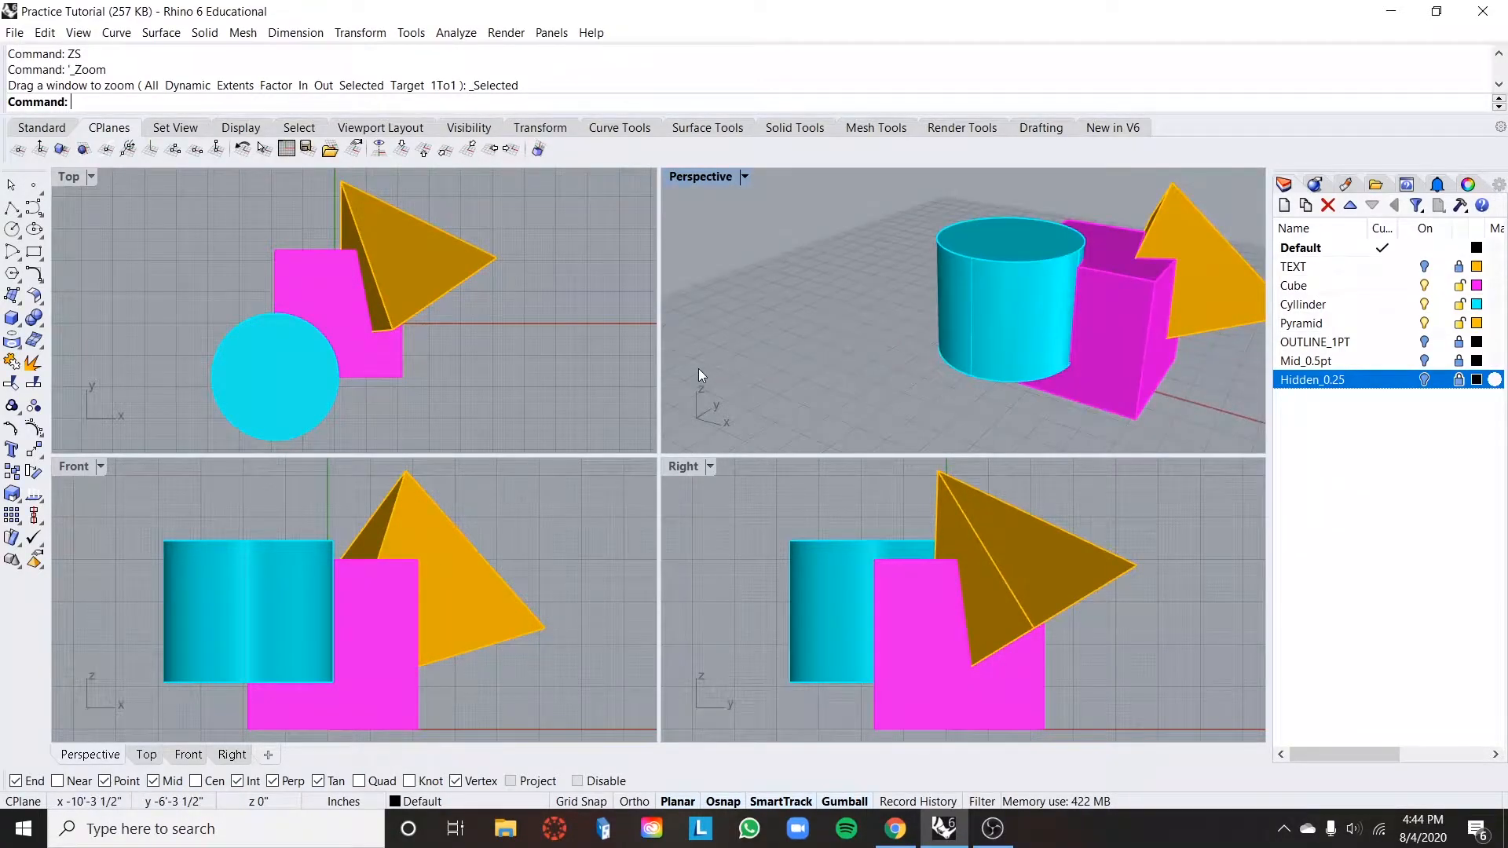
text(ClippingPlane)
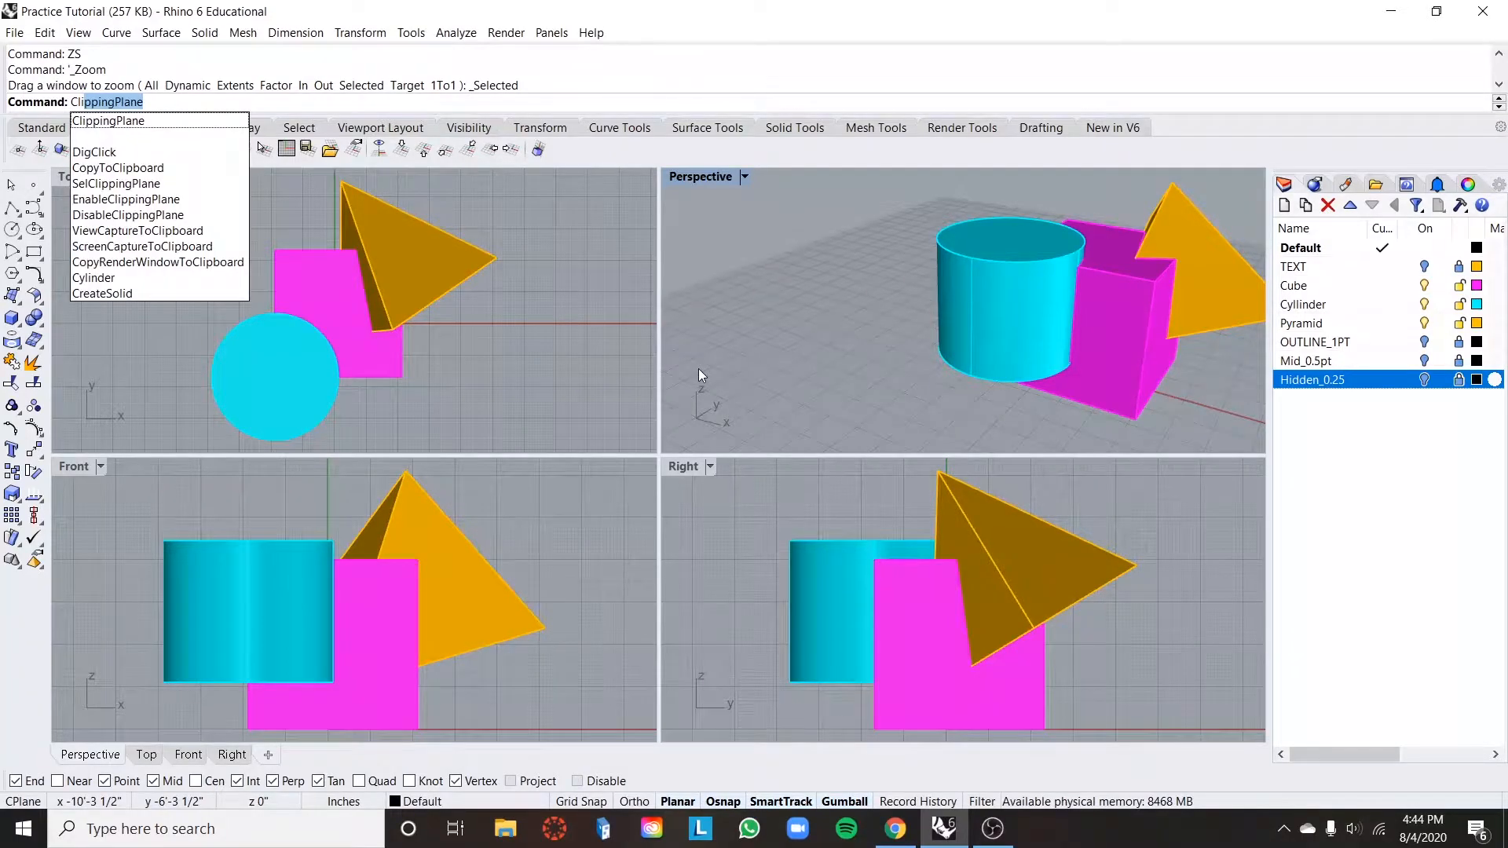
key(Return)
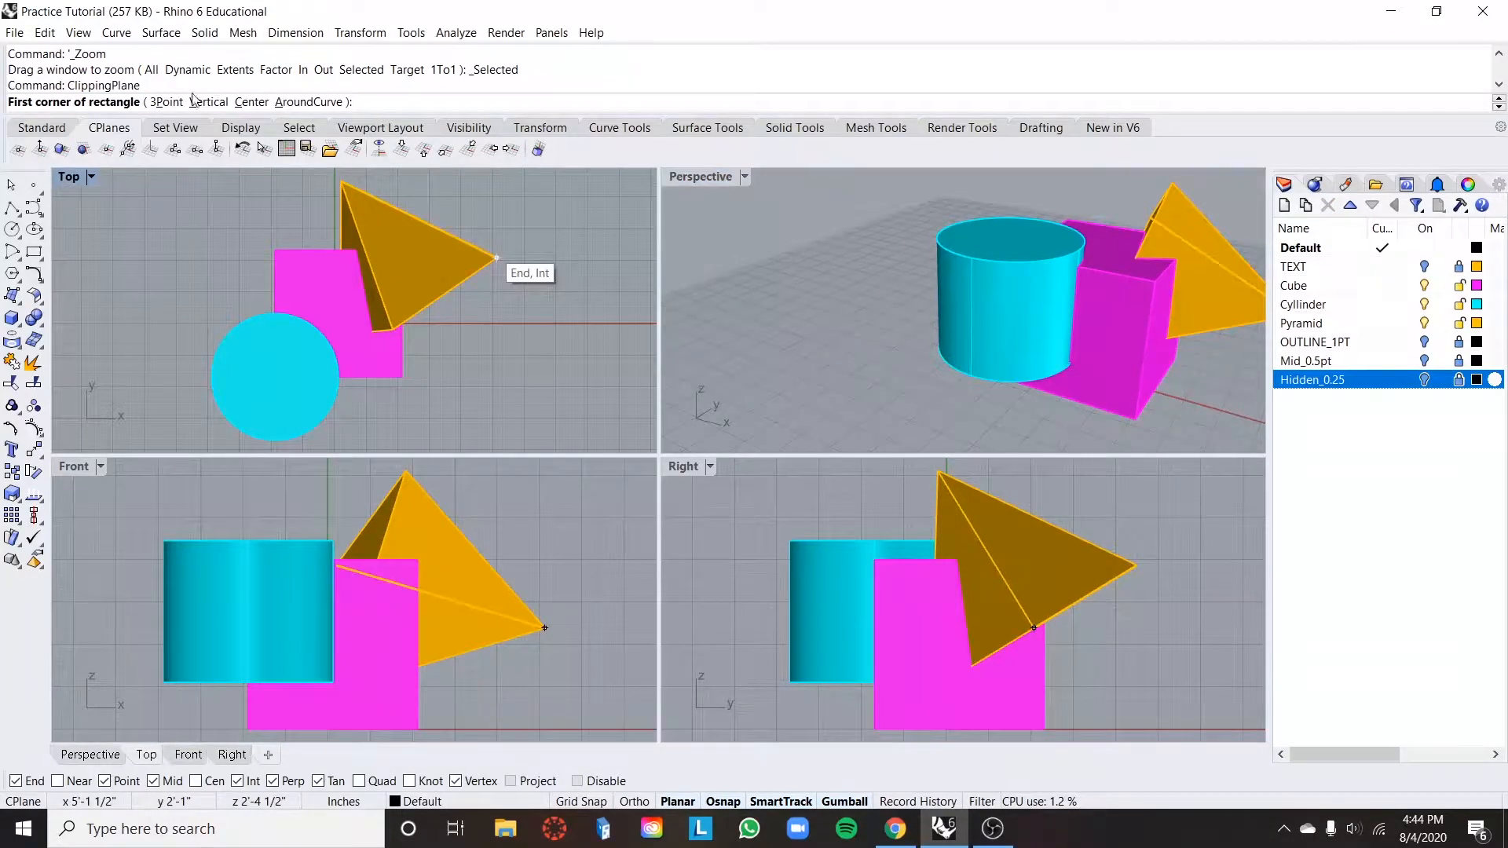
scroll(901, 287, down, 8)
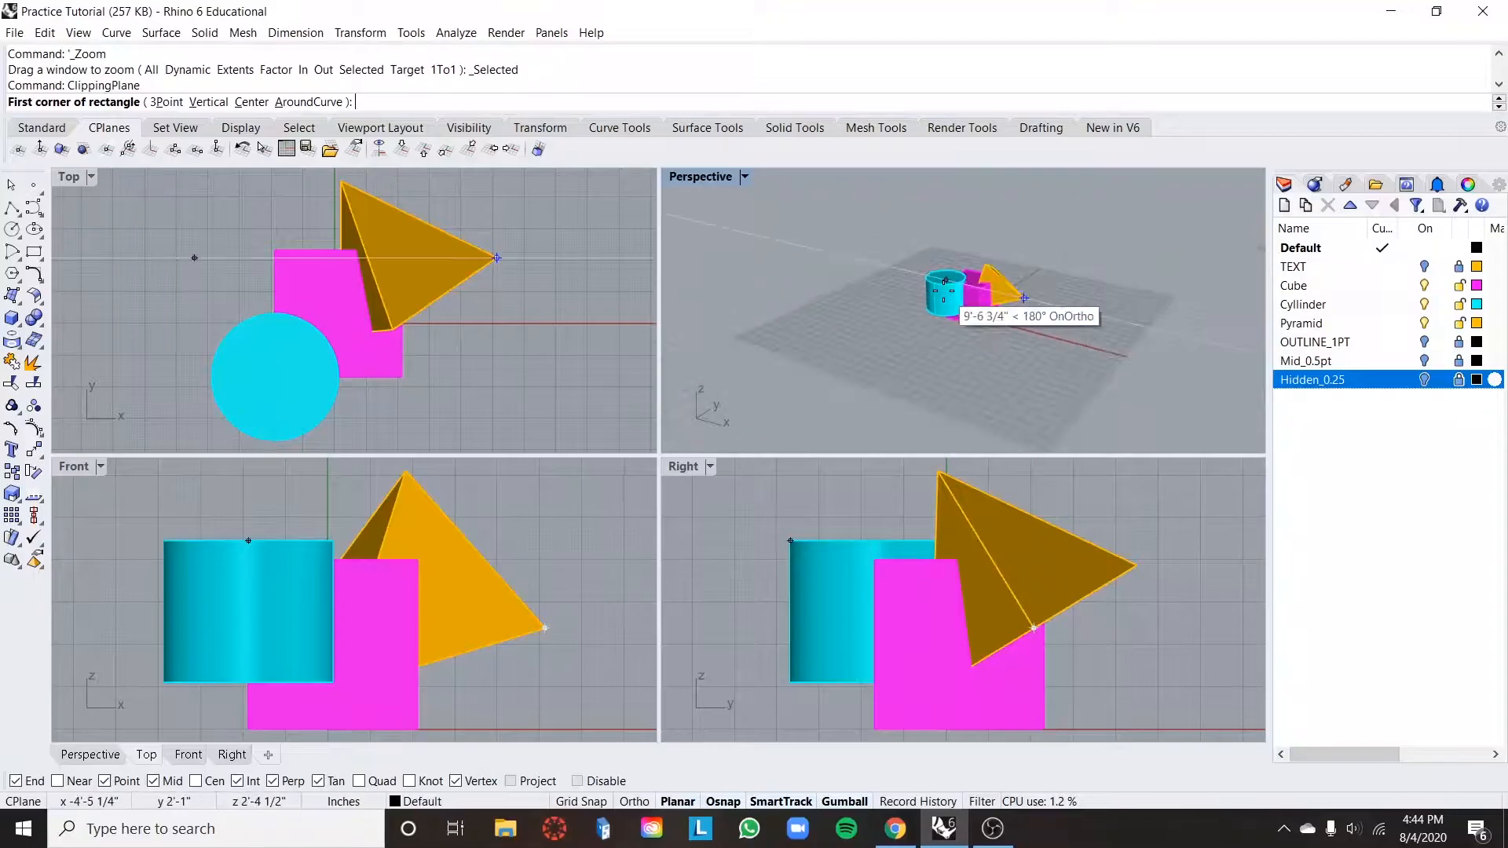
click(817, 326)
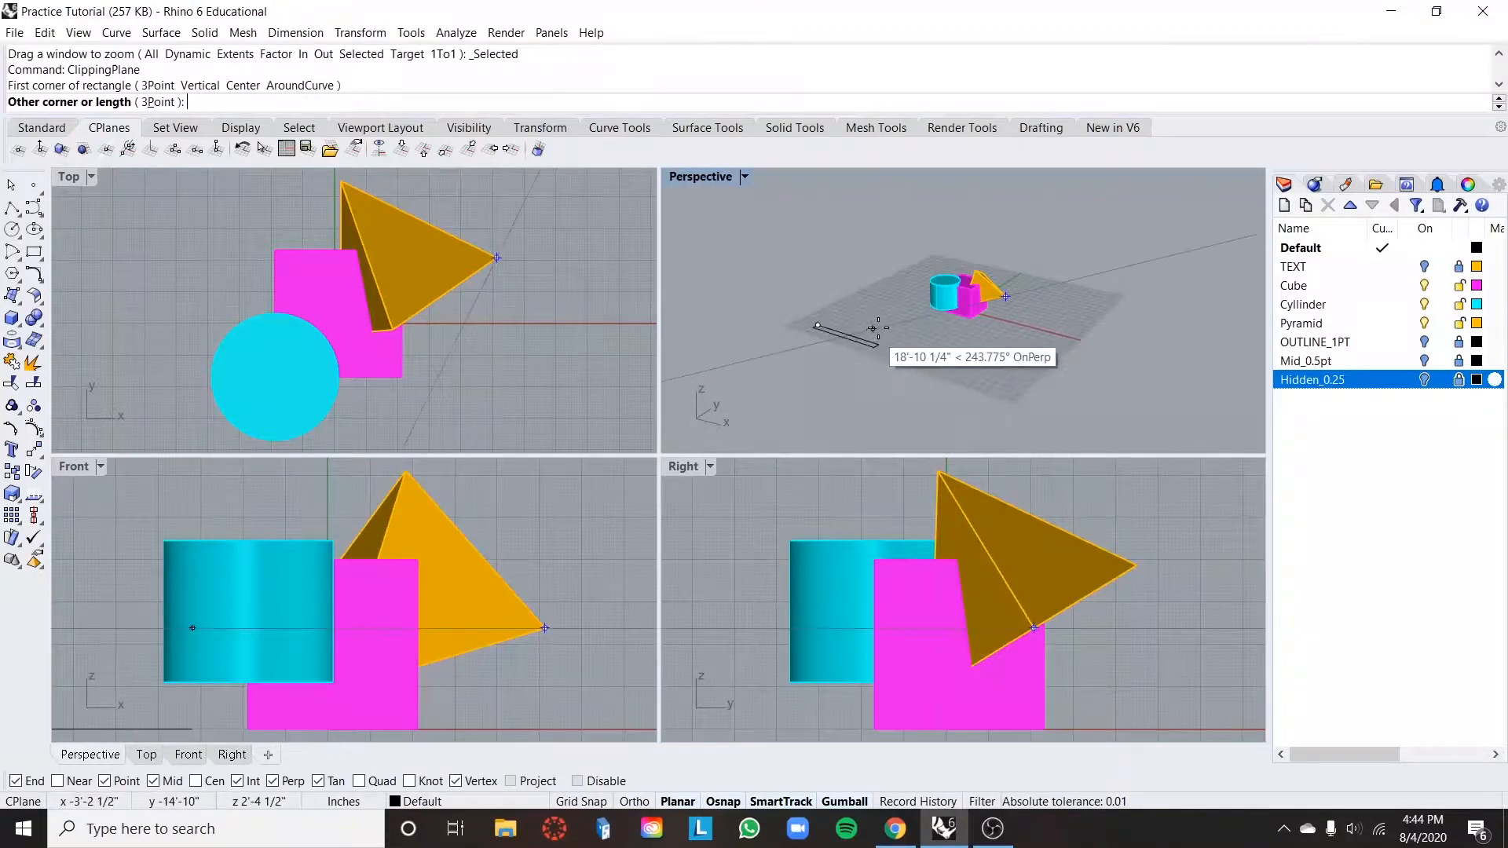
scroll(892, 313, up, 5)
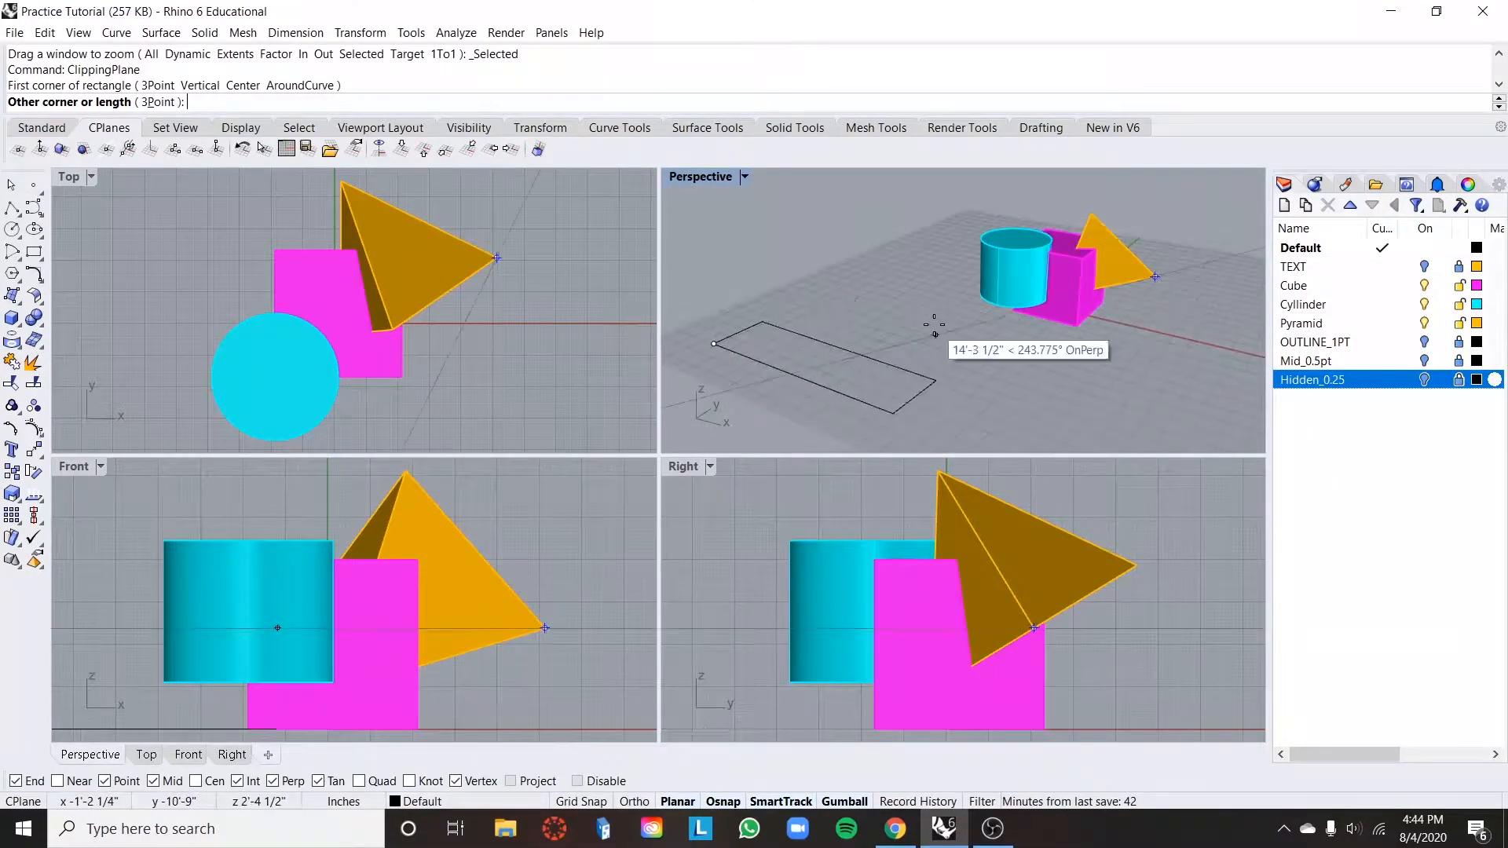
click(931, 314)
click(875, 343)
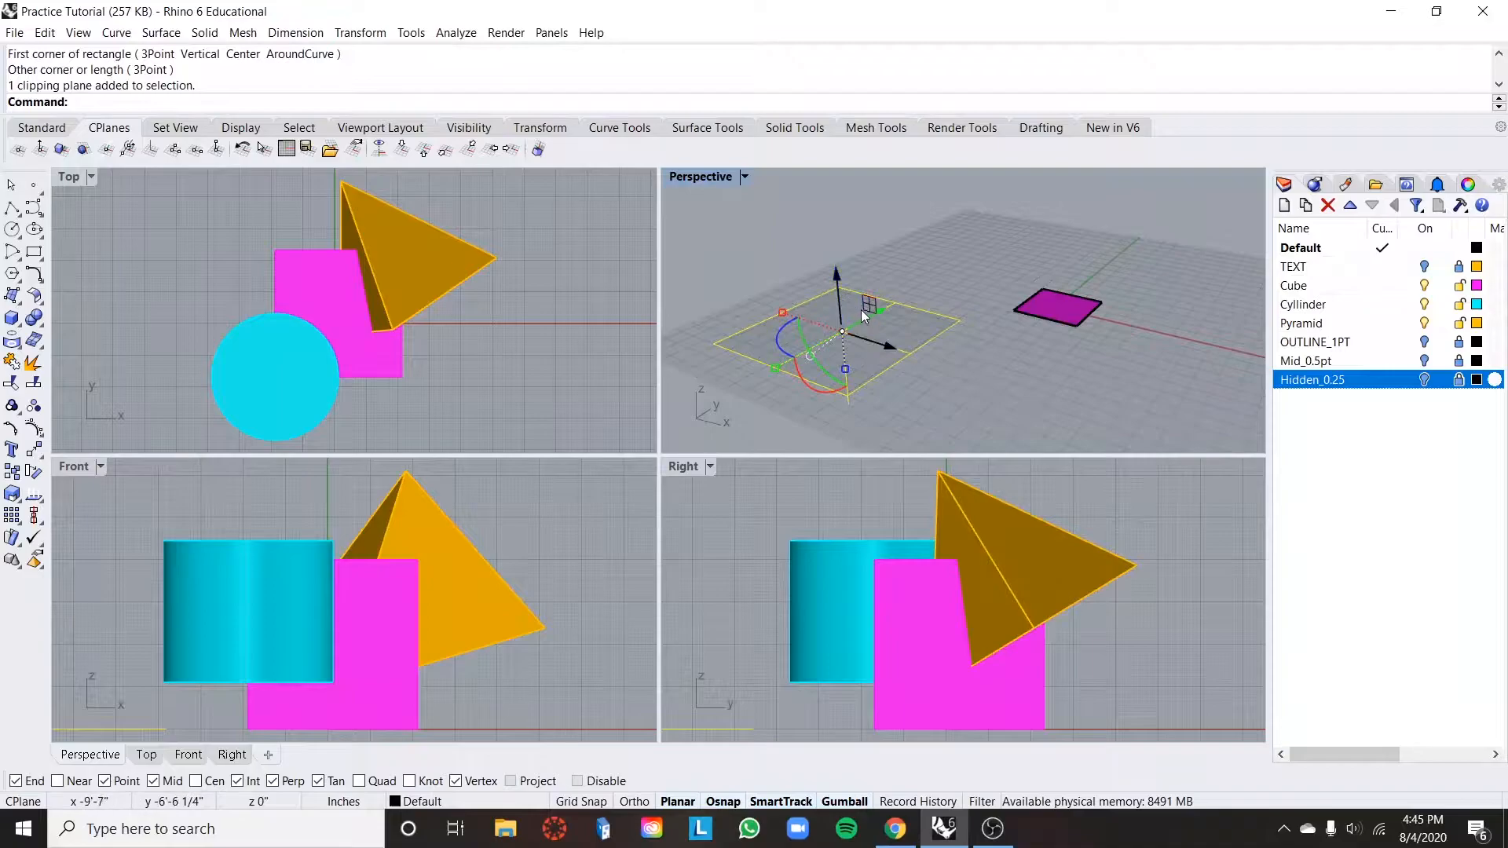
drag(882, 316, 846, 339)
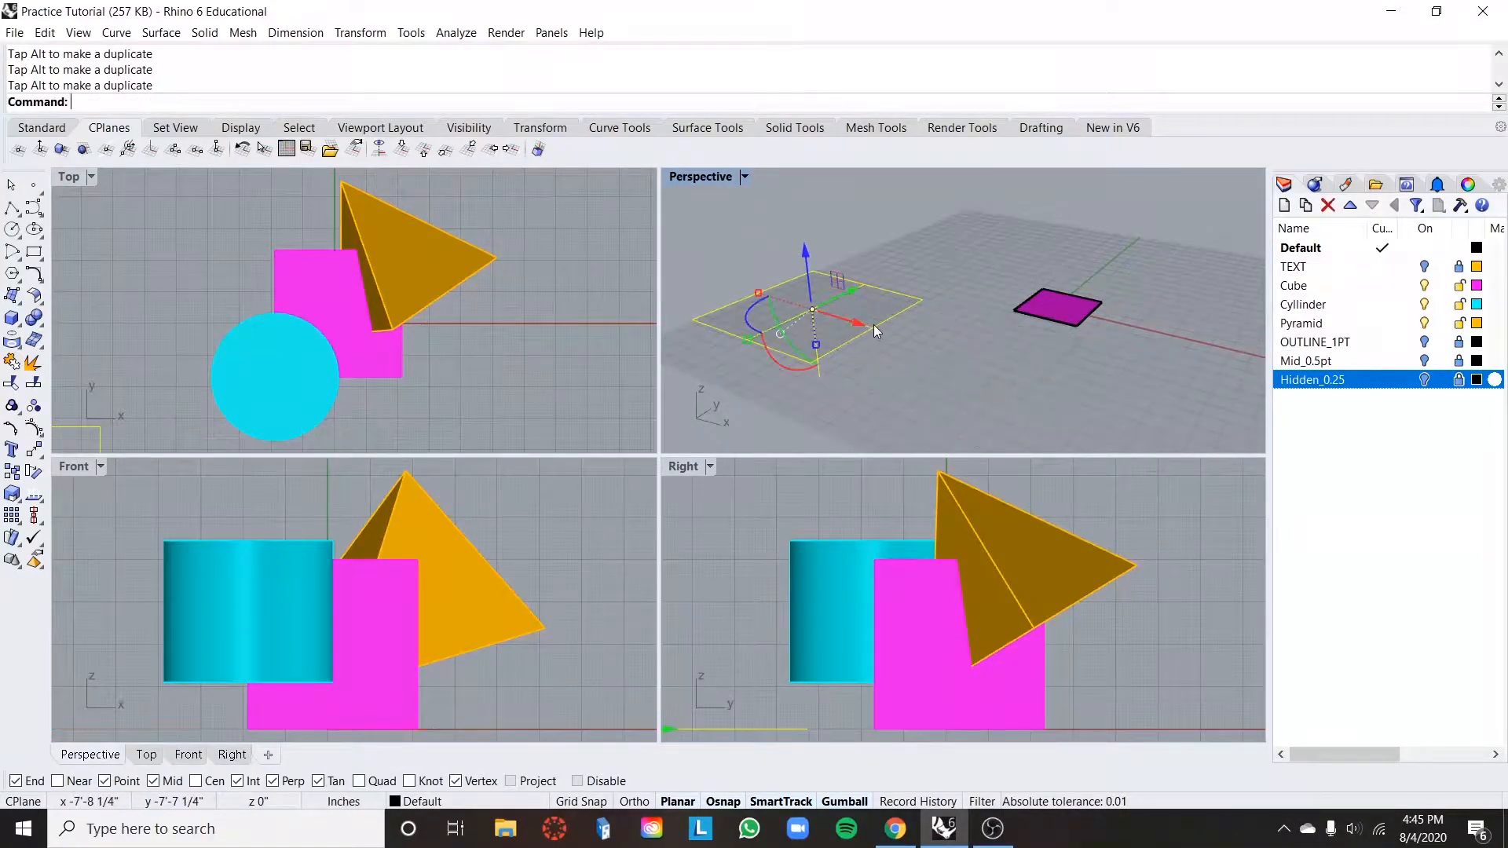
- Make the clipping plane also clip the Top view and raise it until it cuts through all three solids
scroll(751, 270, up, 3)
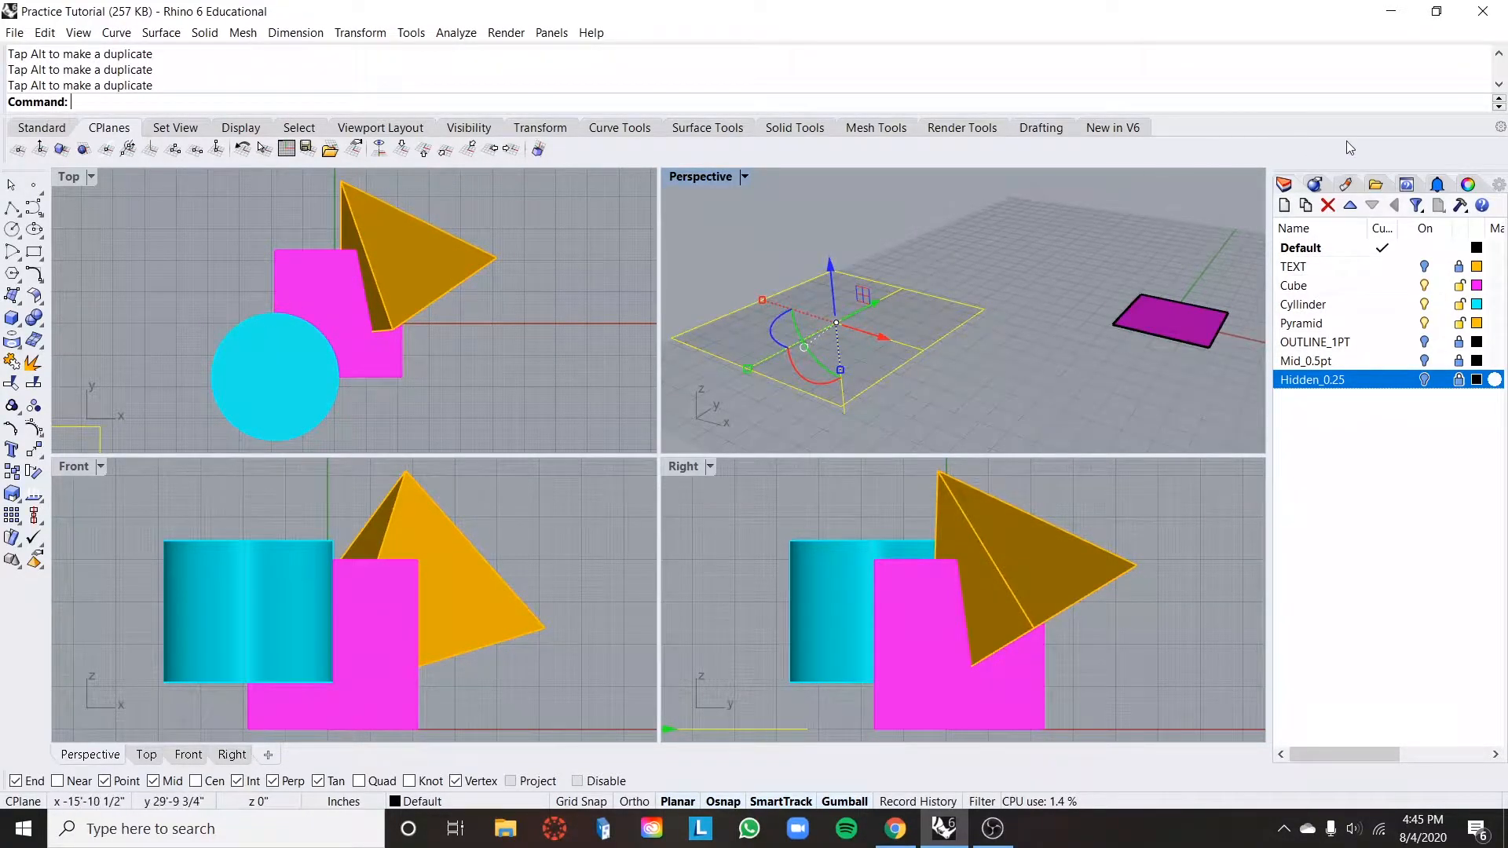
click(1468, 185)
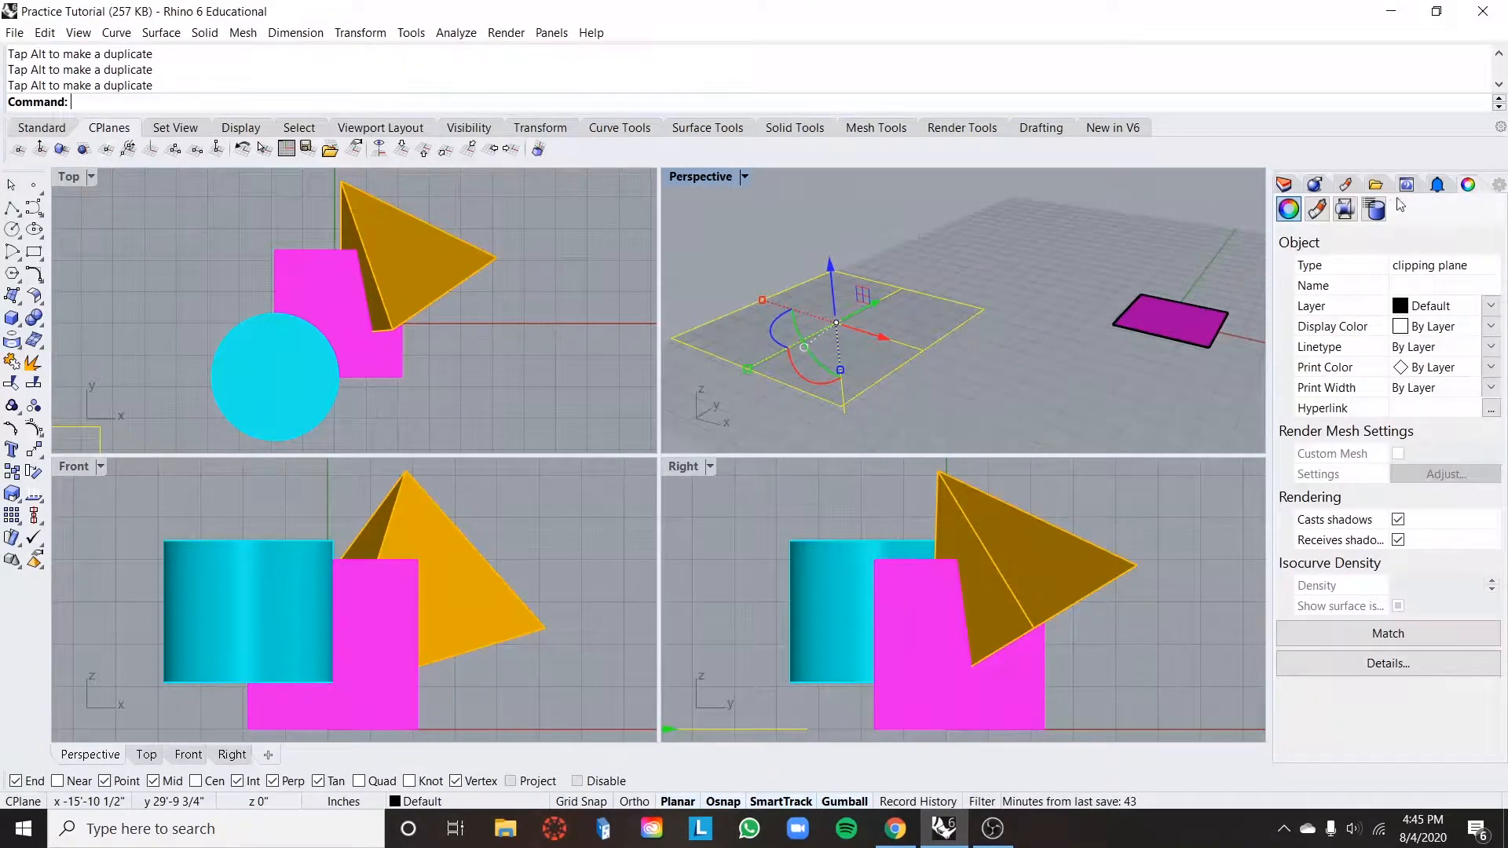
click(1343, 209)
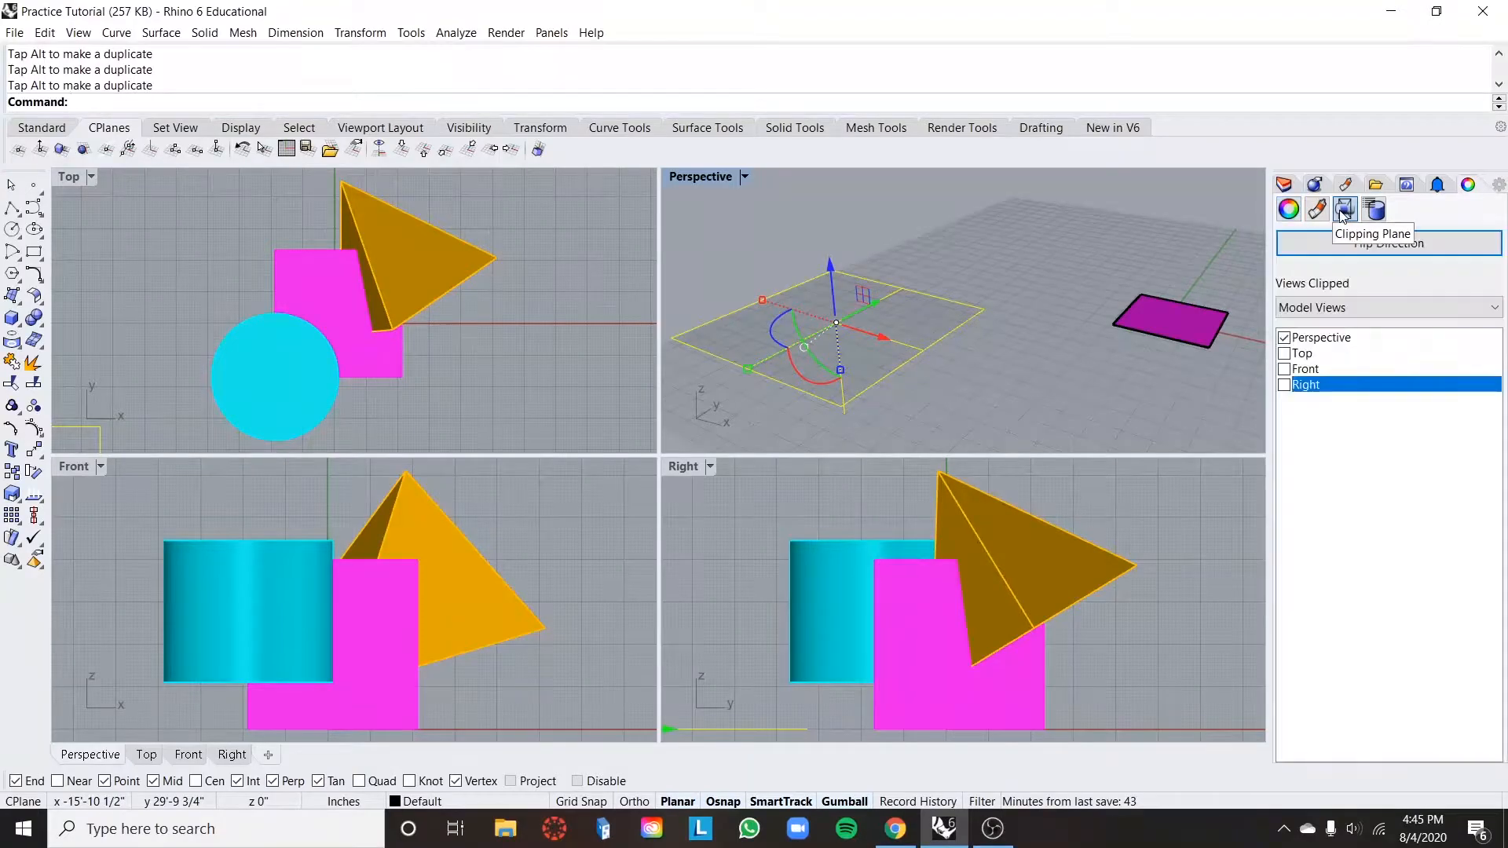
click(1285, 353)
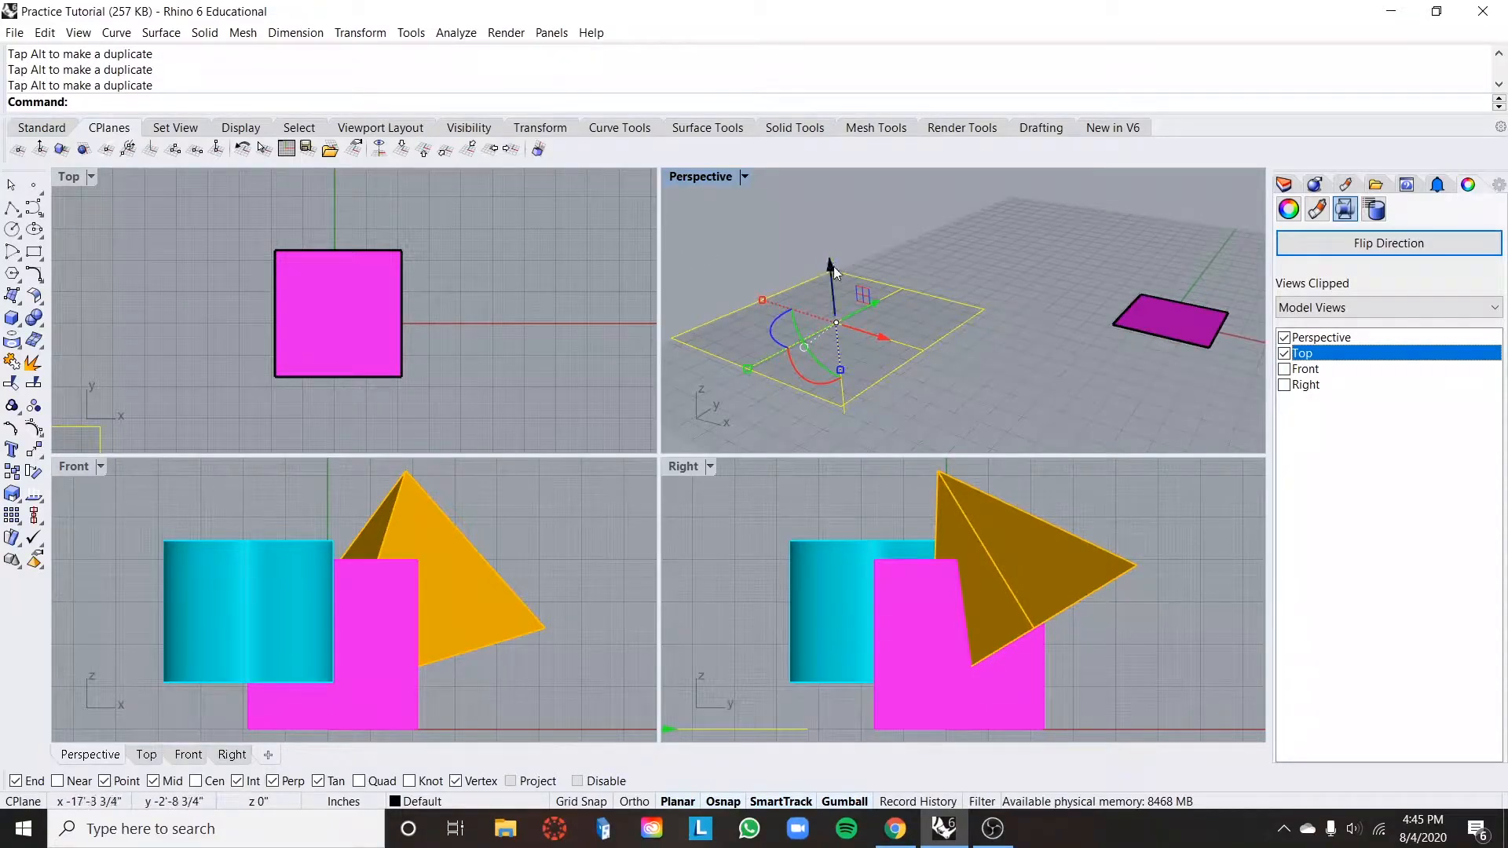
drag(830, 269, 841, 225)
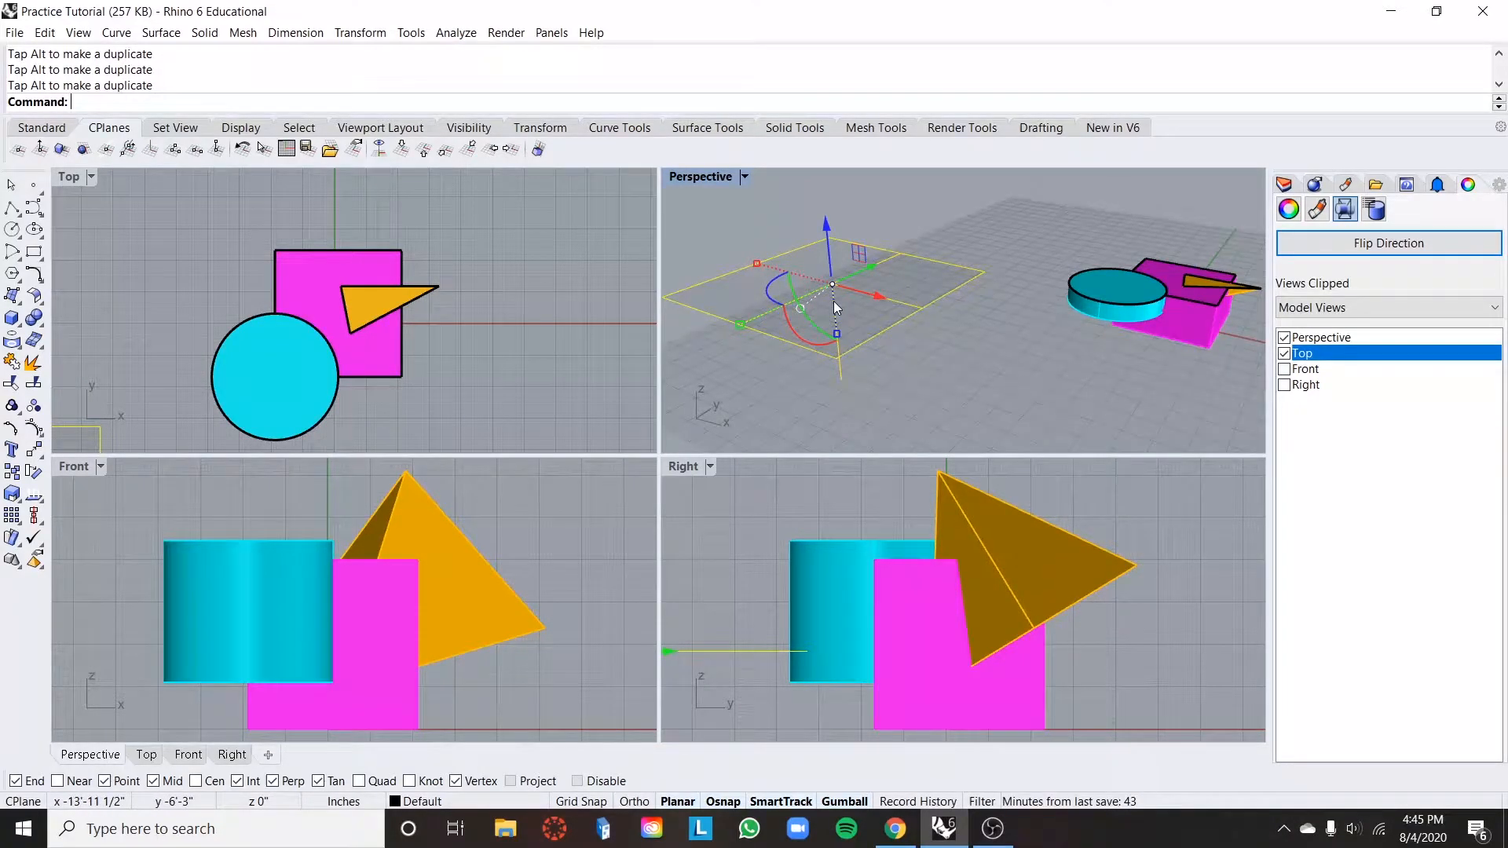
- Project the clipping plane to the CPlane, deleting the input object, and raise it 3'
text(Project)
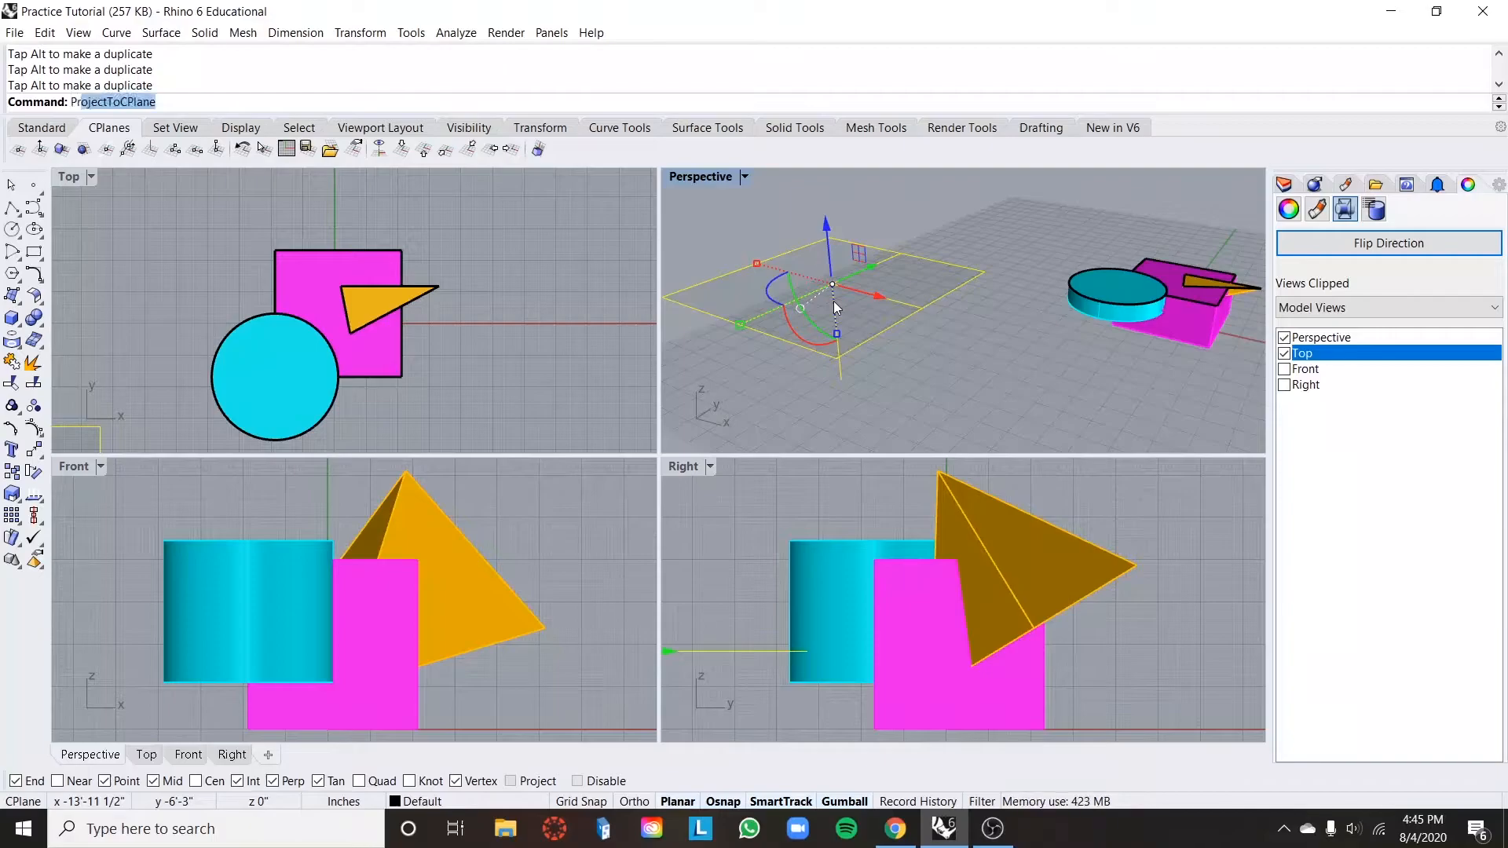
text(ToCPlane)
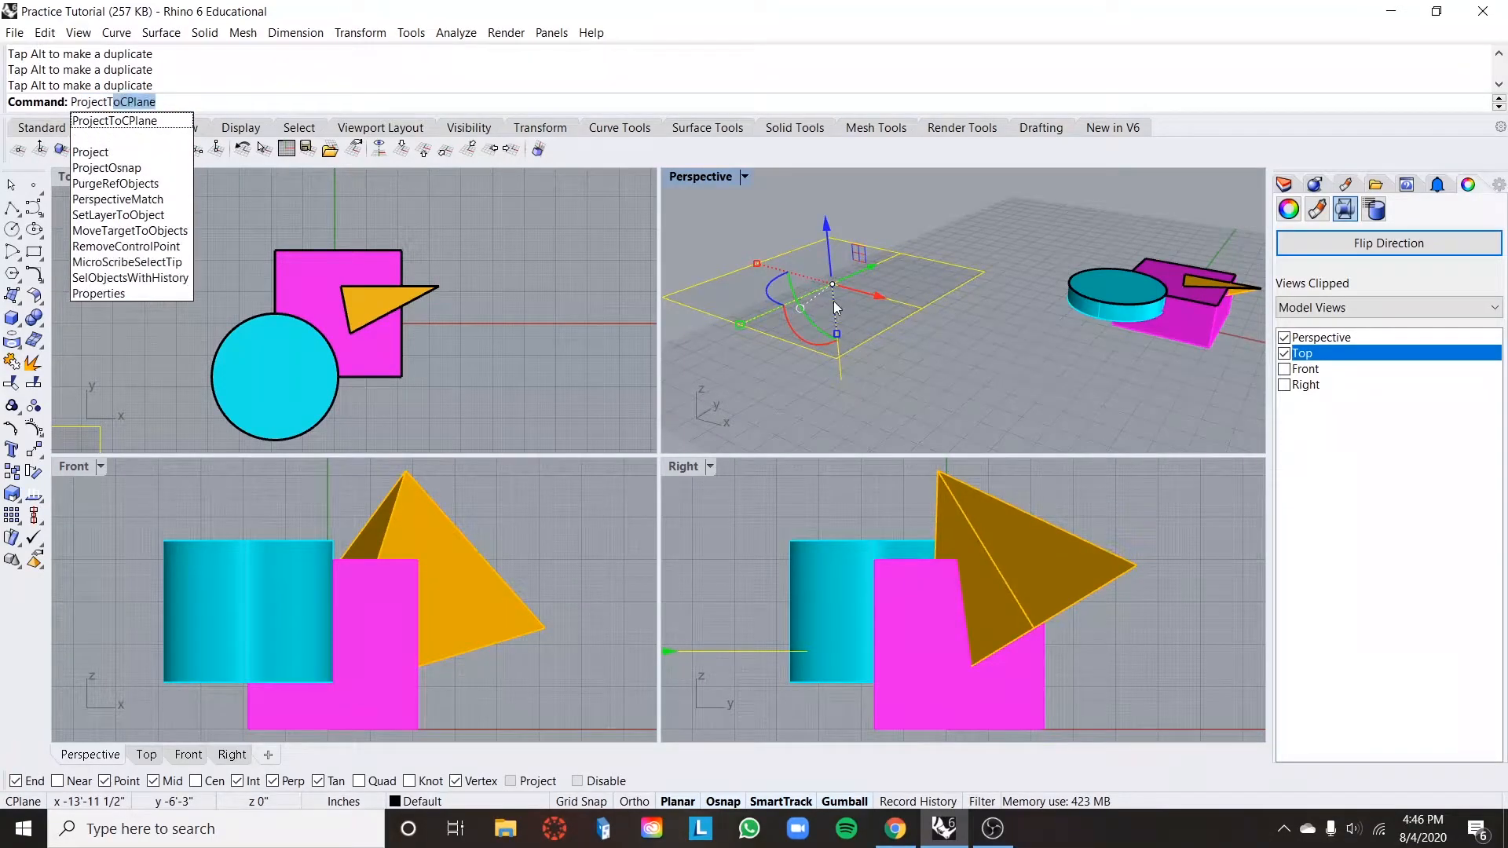
key(Return)
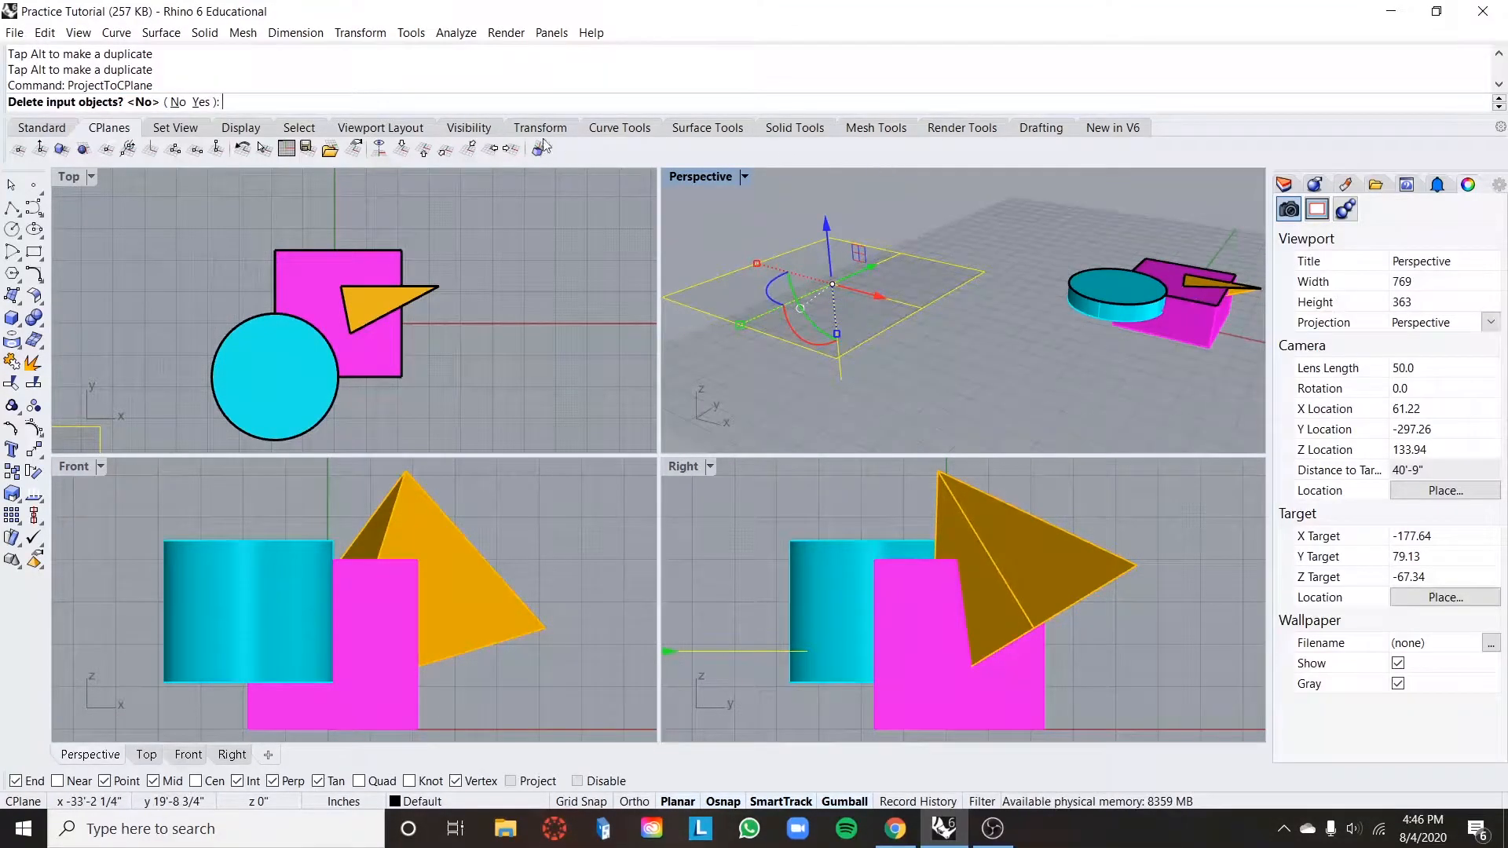
click(202, 103)
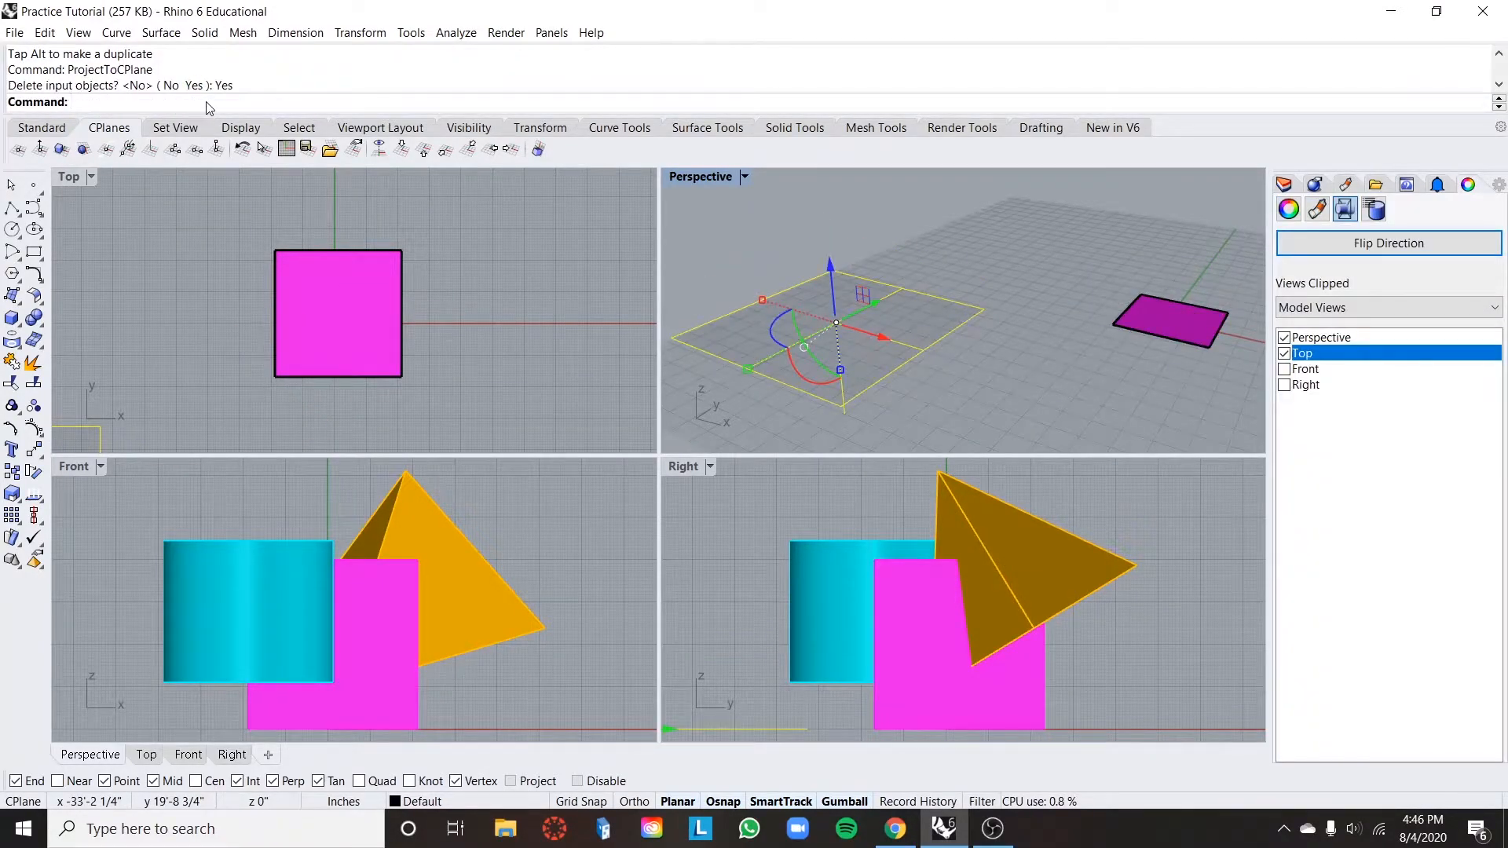
click(830, 265)
text(3')
key(Return)
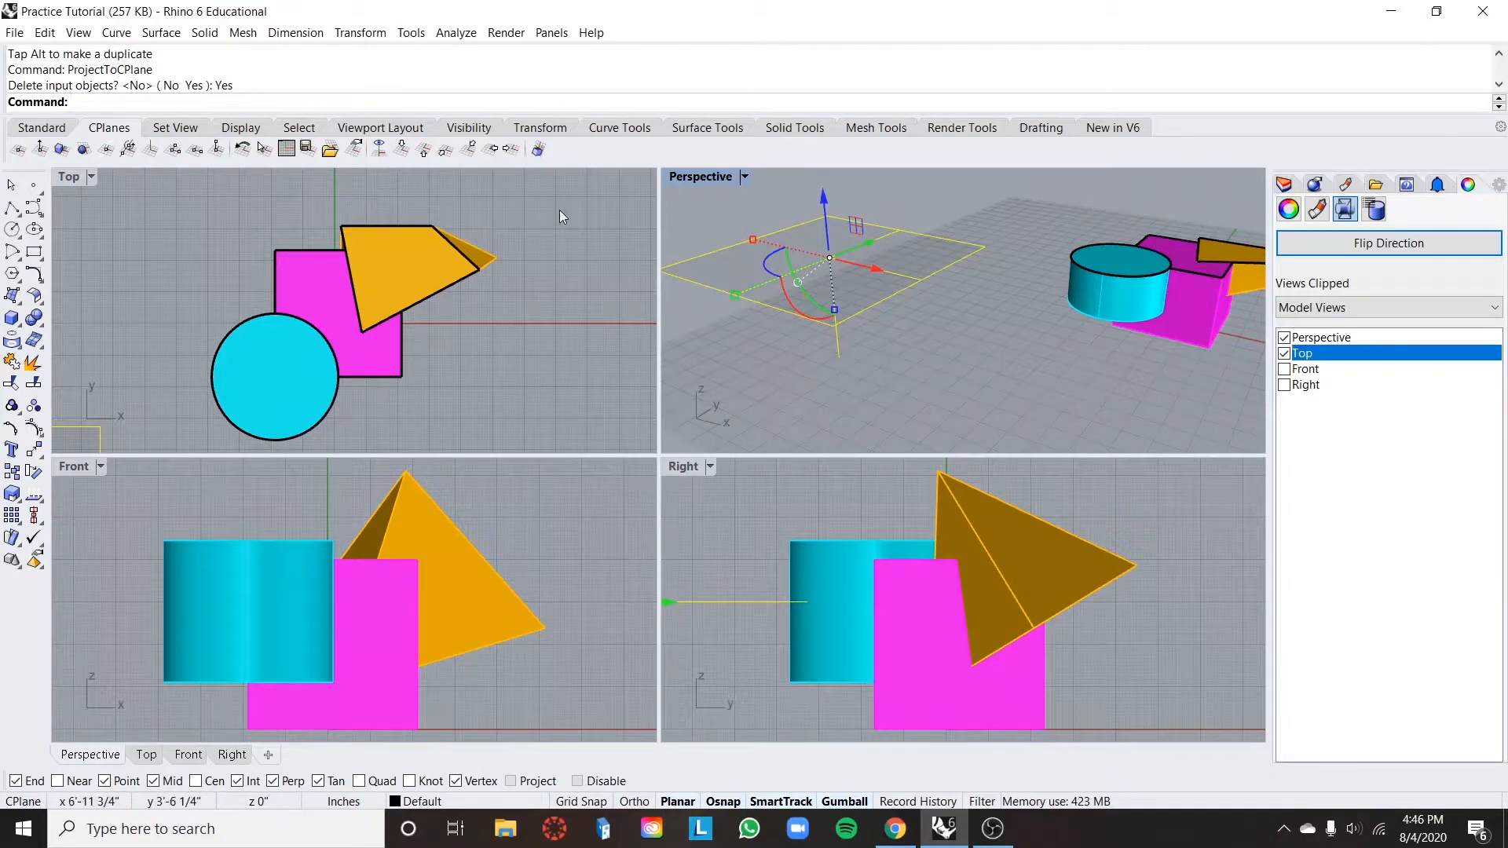
- Generate a Make2D drawing of the cube, cylinder and pyramid from the Top view, maintaining source layers
drag(537, 195, 159, 425)
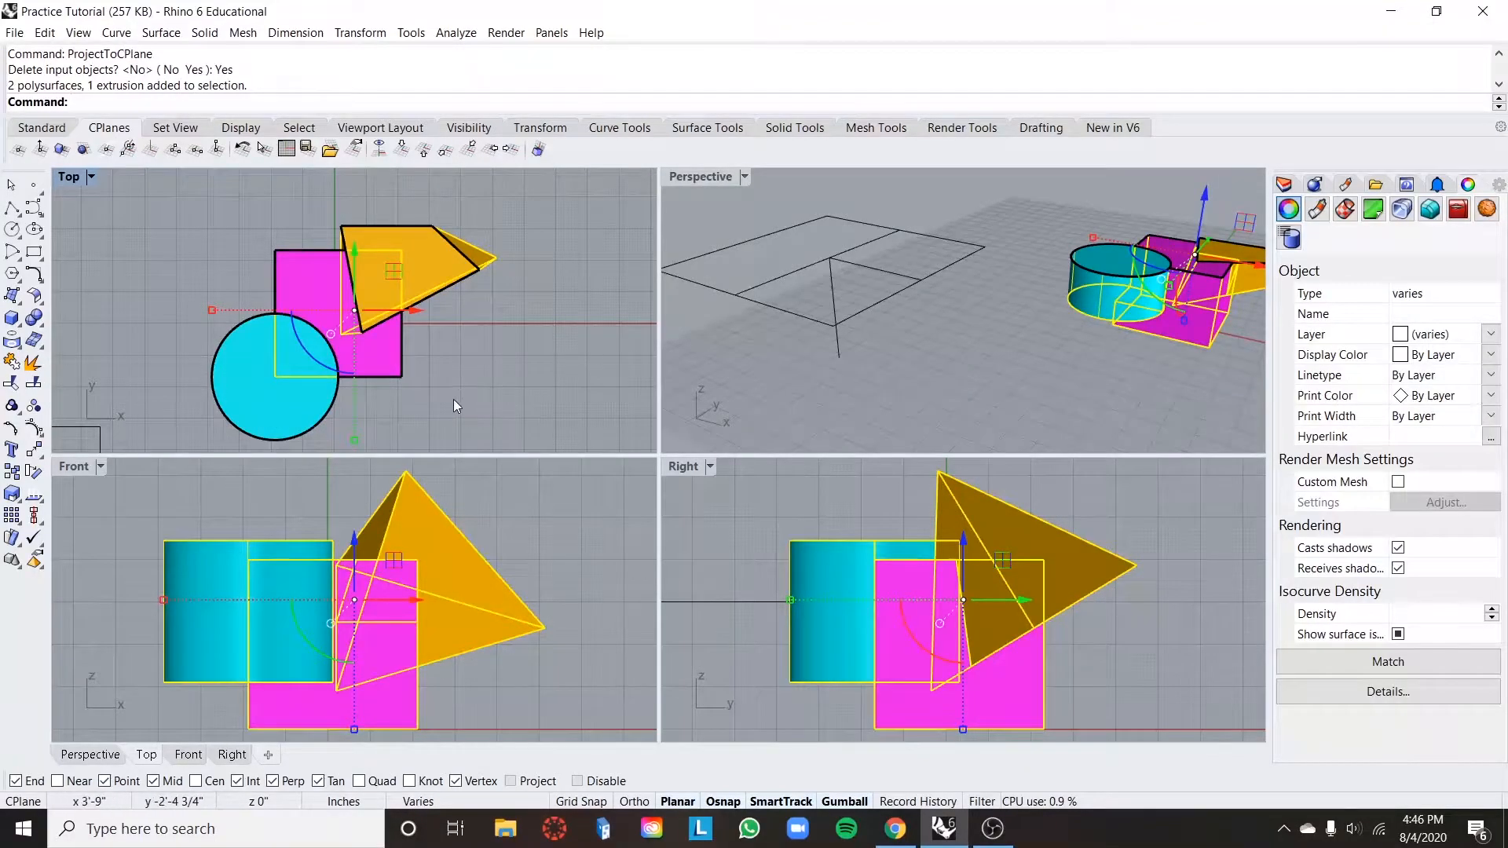
text(Make)
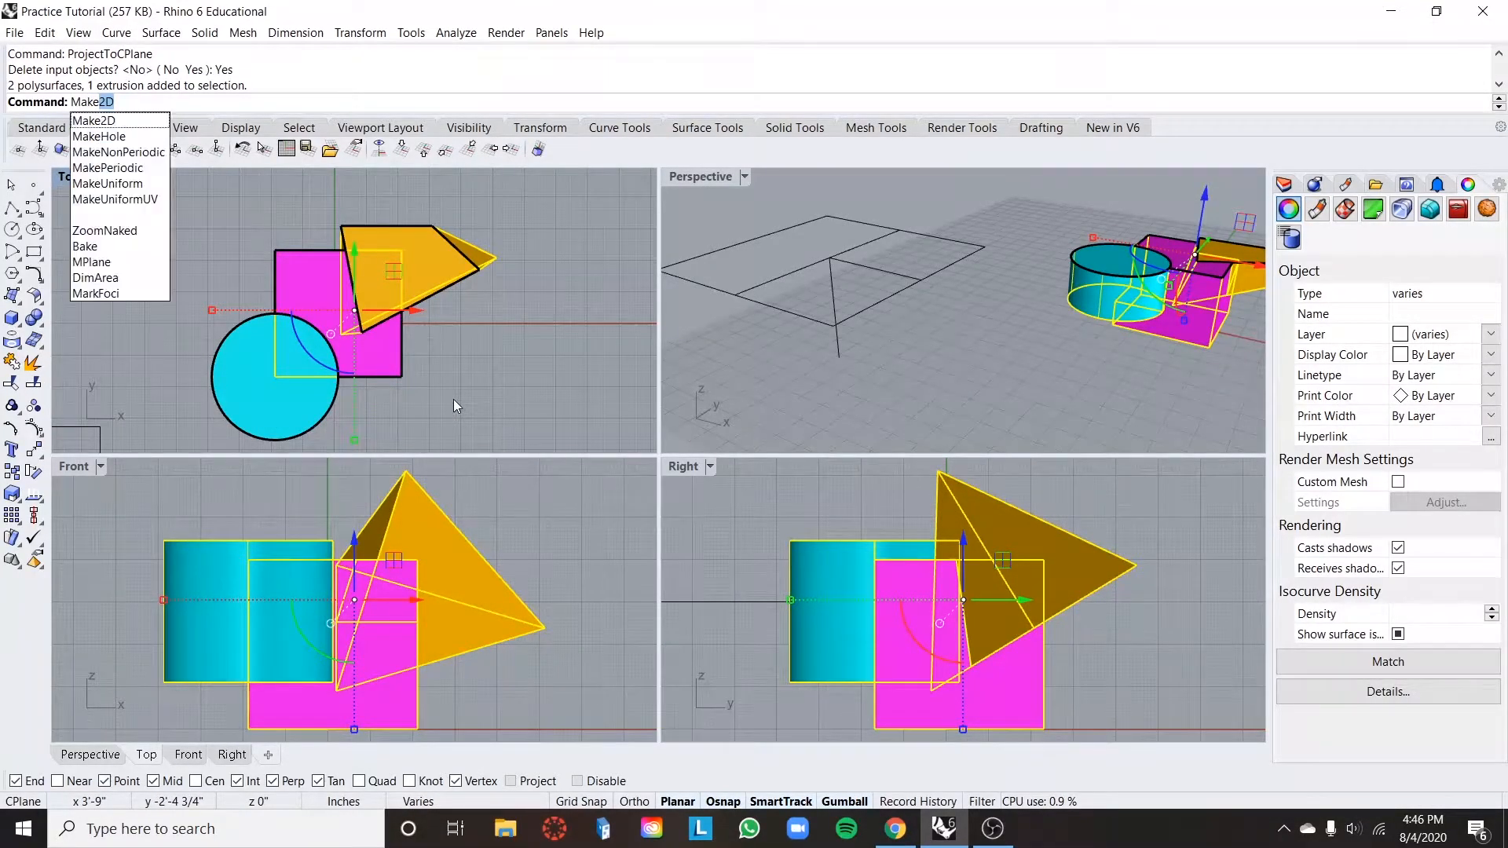
key(Return)
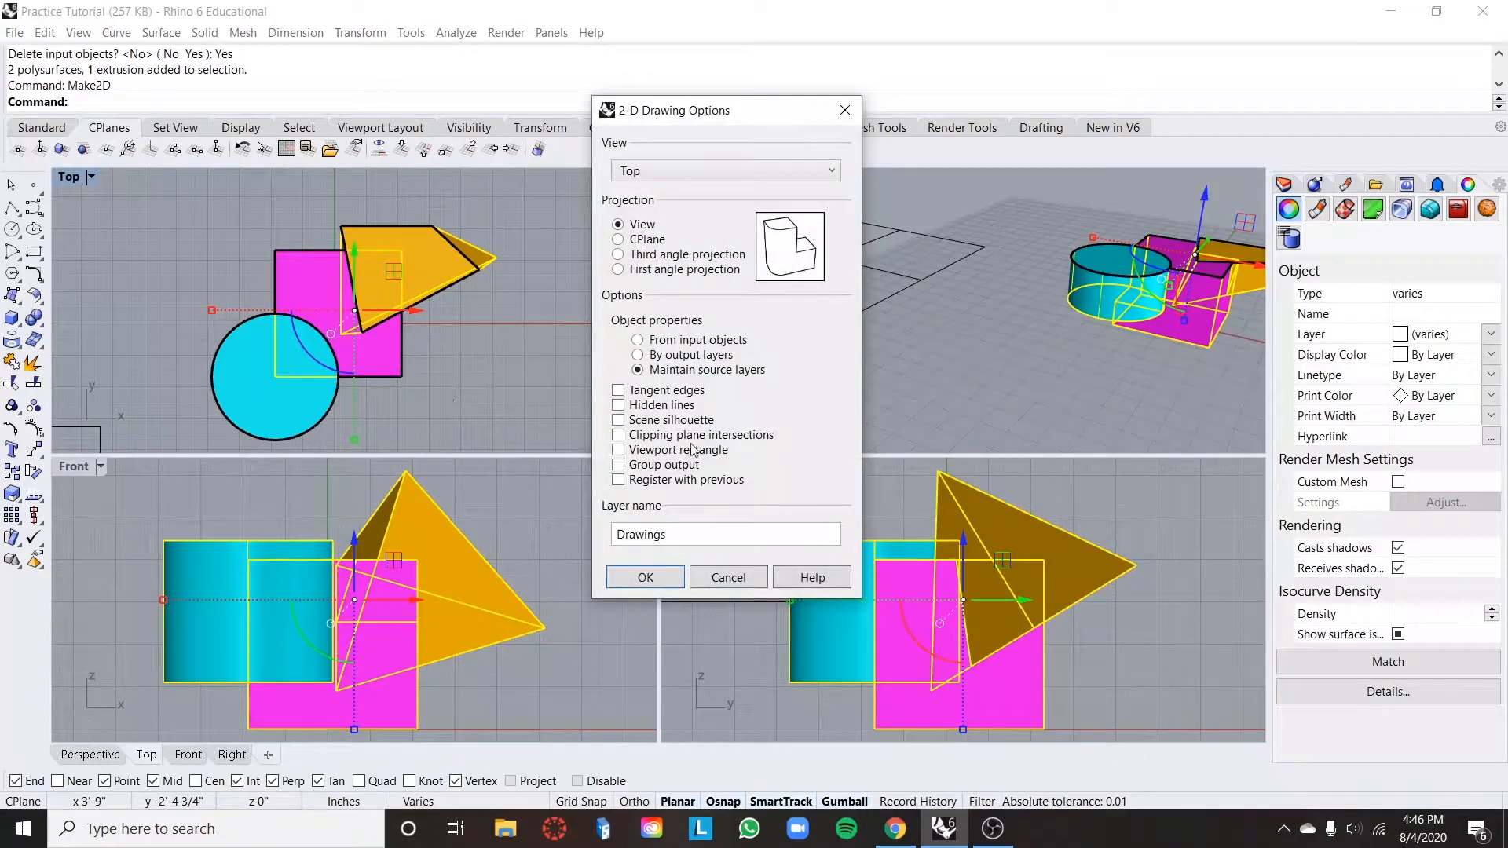
click(655, 582)
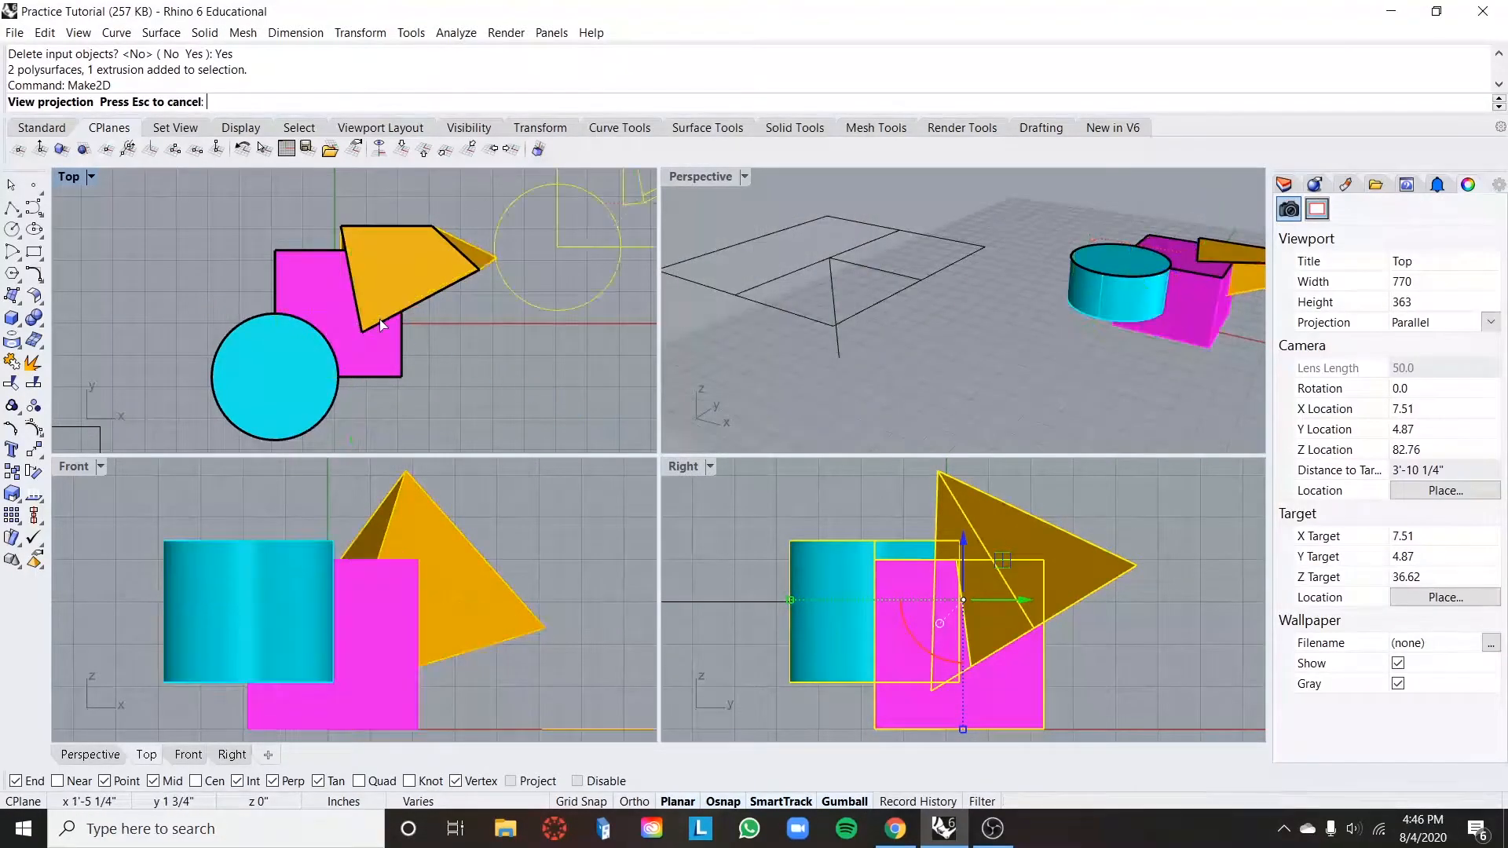
- Move the generated 2D curves farther along X, clear of the solids in the Top view
scroll(319, 324, down, 3)
drag(551, 260, 601, 264)
scroll(576, 300, down, 5)
scroll(576, 279, up, 5)
scroll(572, 274, up, 3)
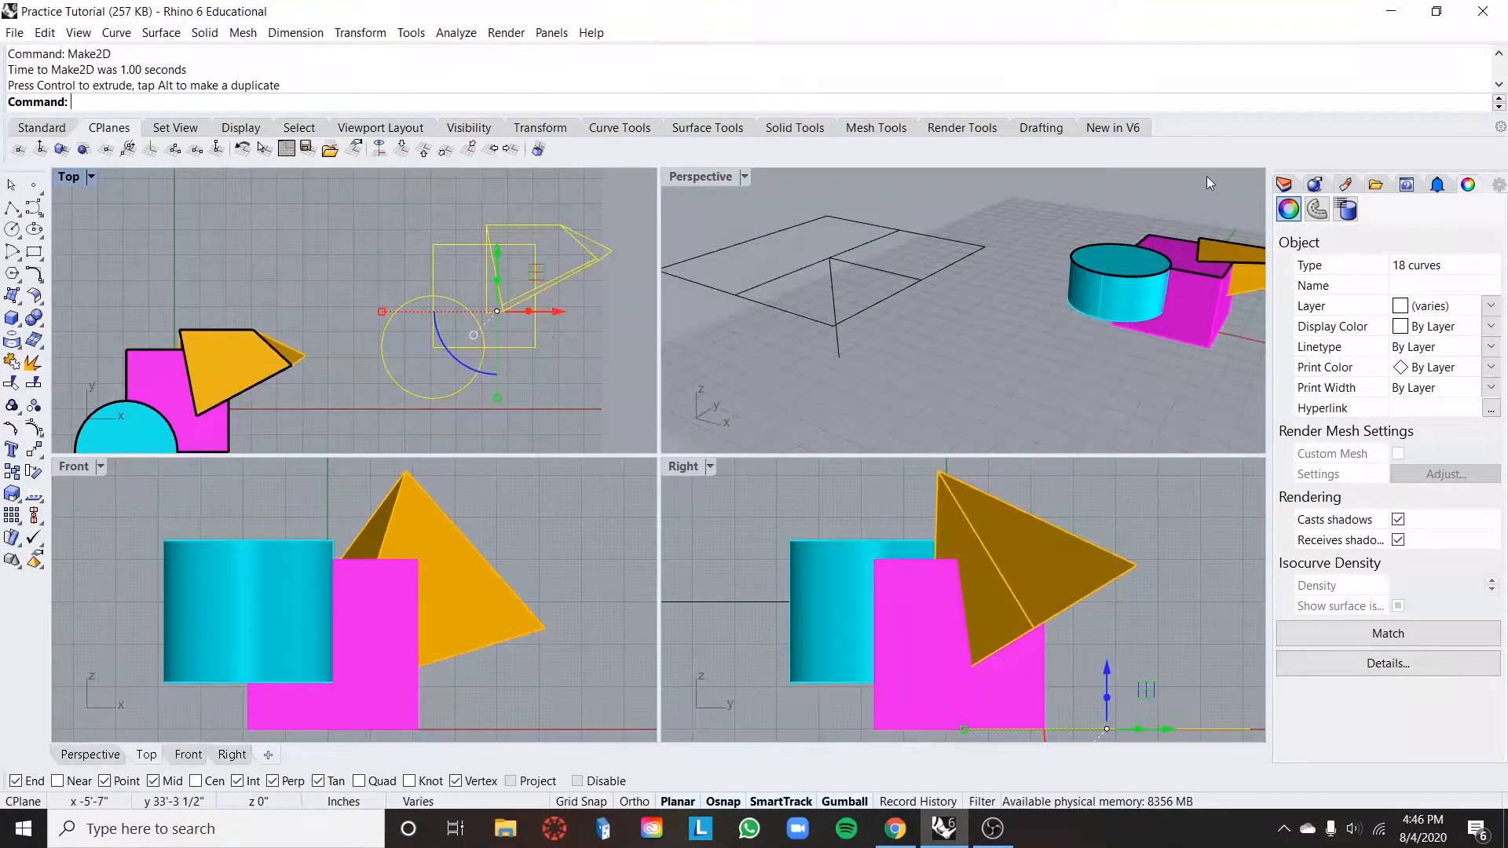
- Lock the Curves sublayer under Drawings > Visible and examine the 2D linework in the Top view
click(1284, 185)
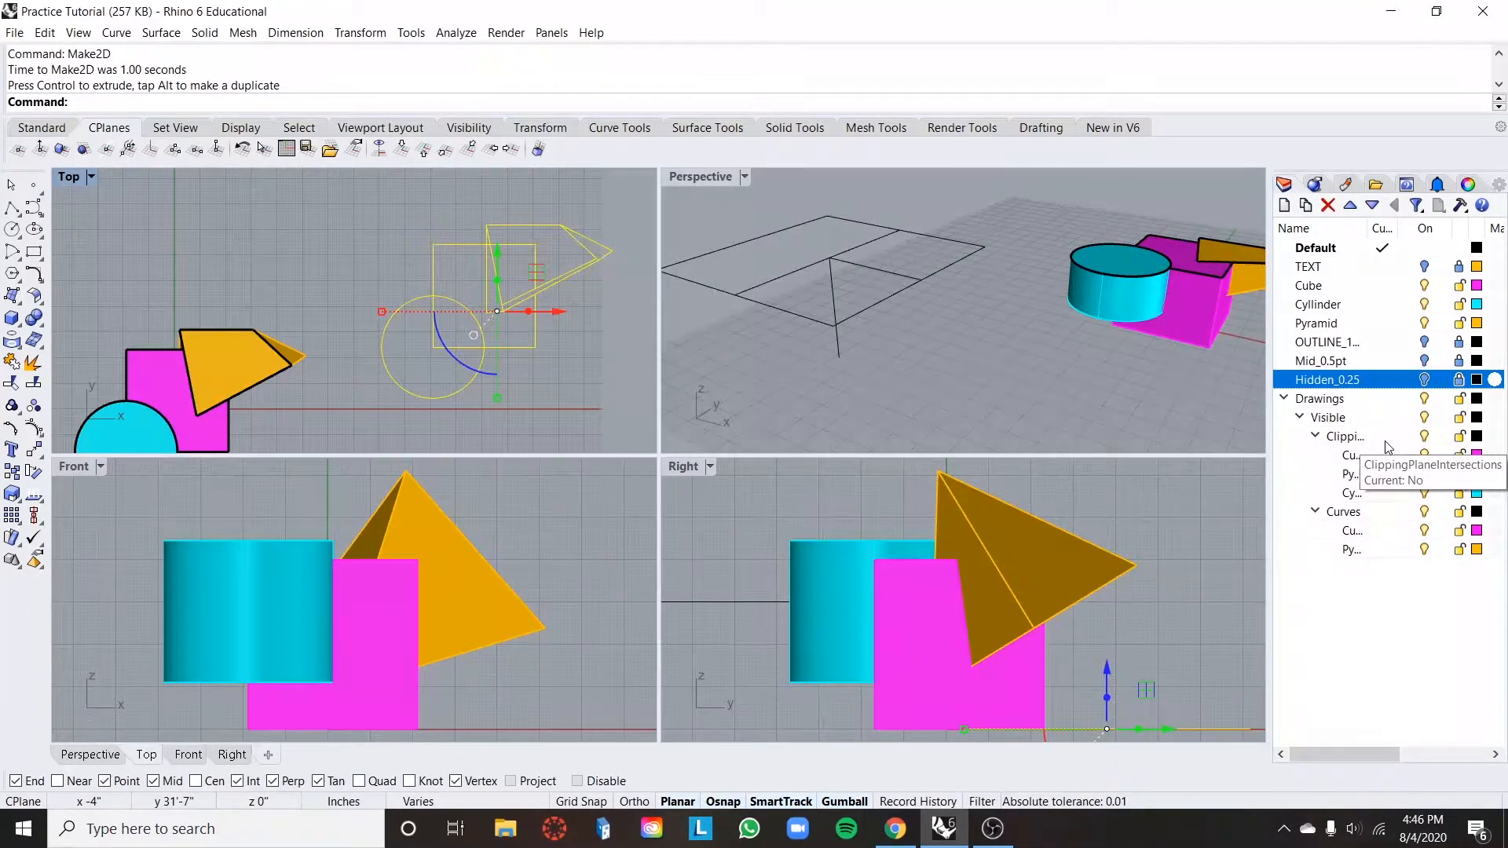
click(1460, 512)
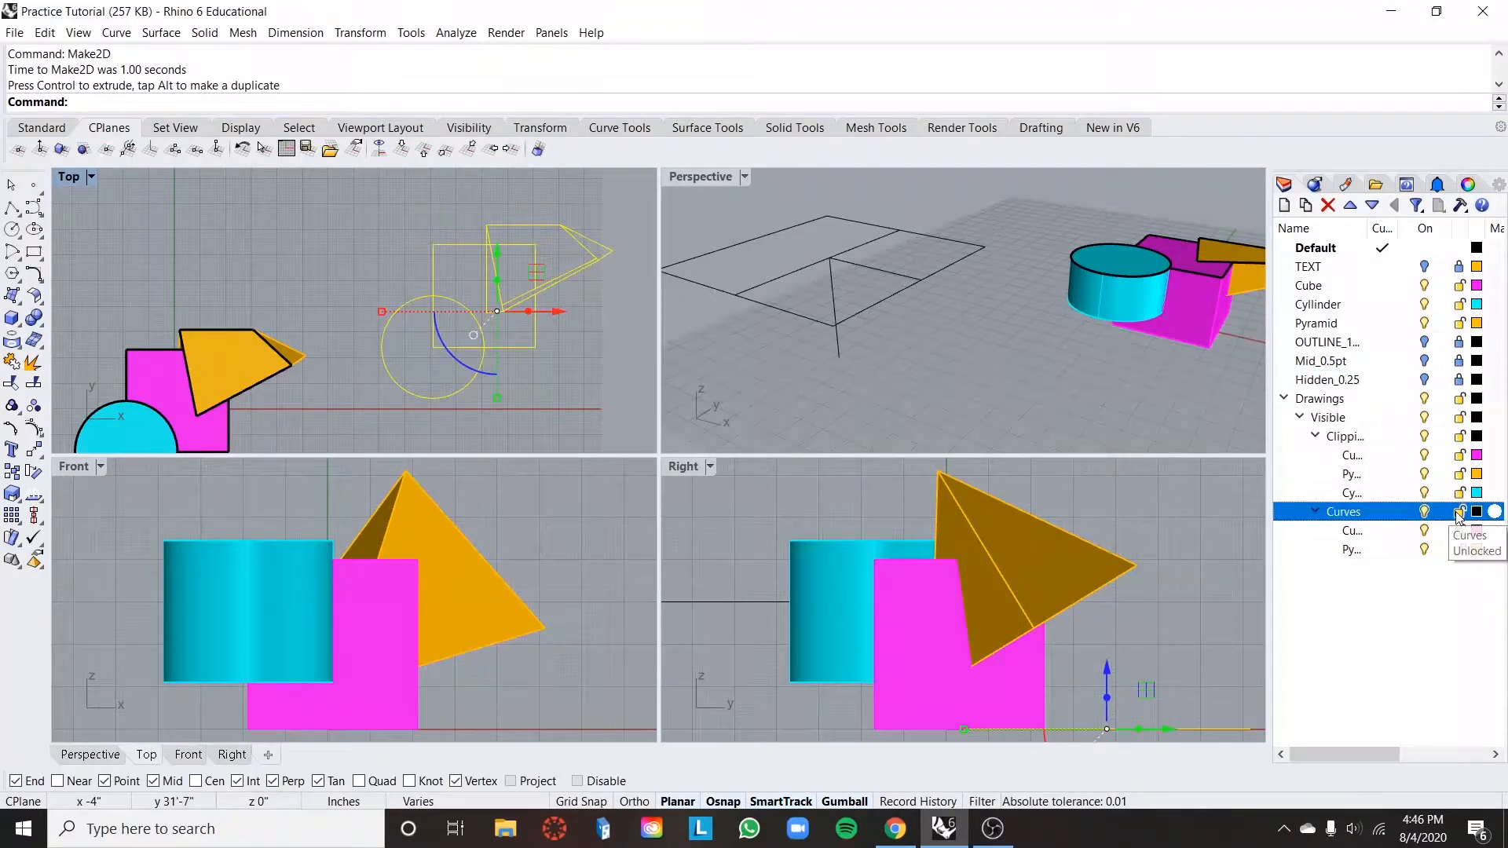
scroll(490, 333, up, 2)
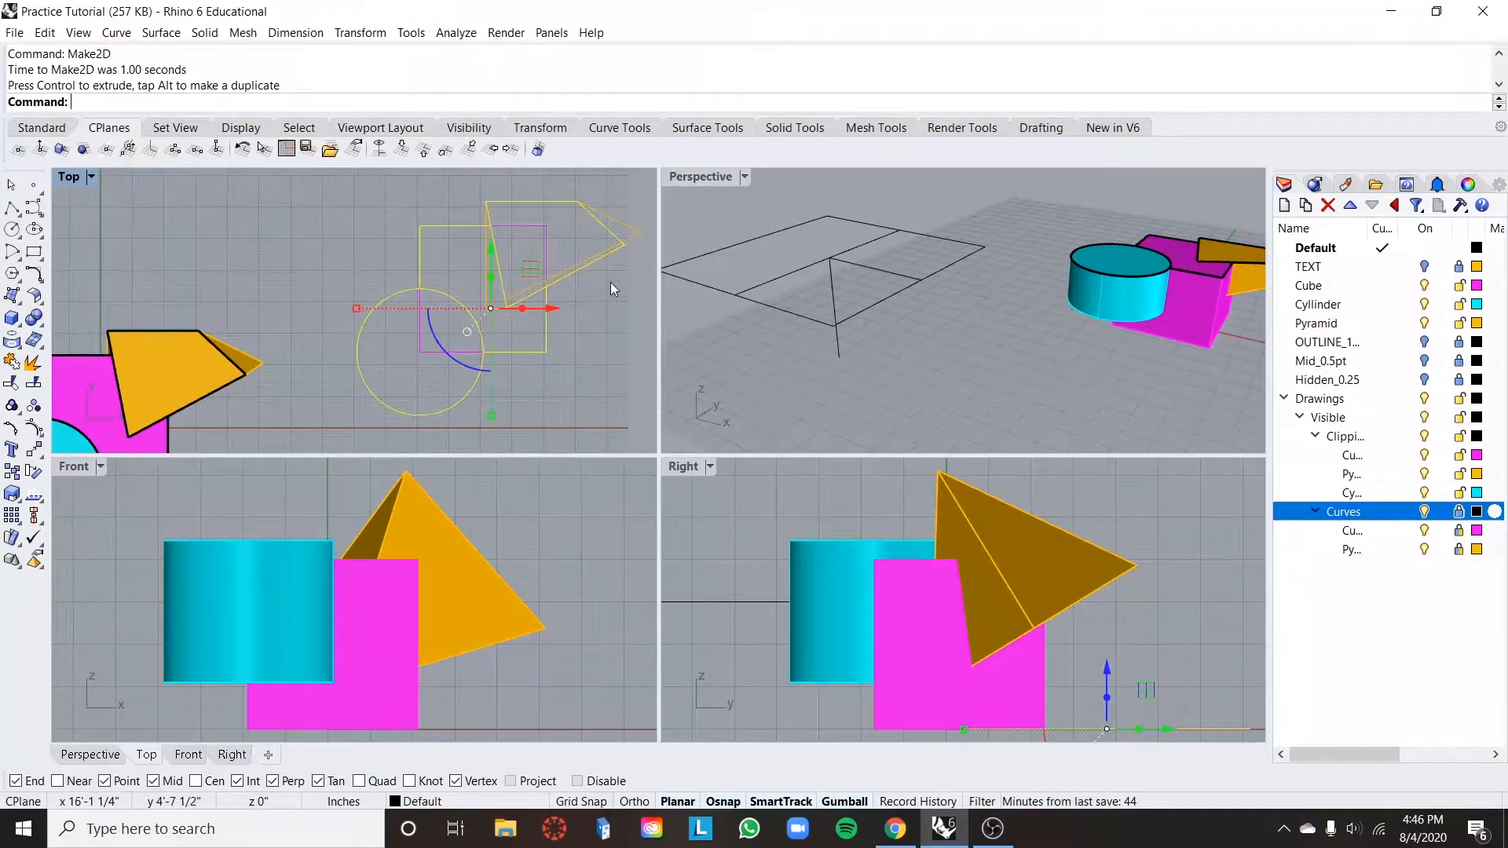
scroll(610, 282, up, 2)
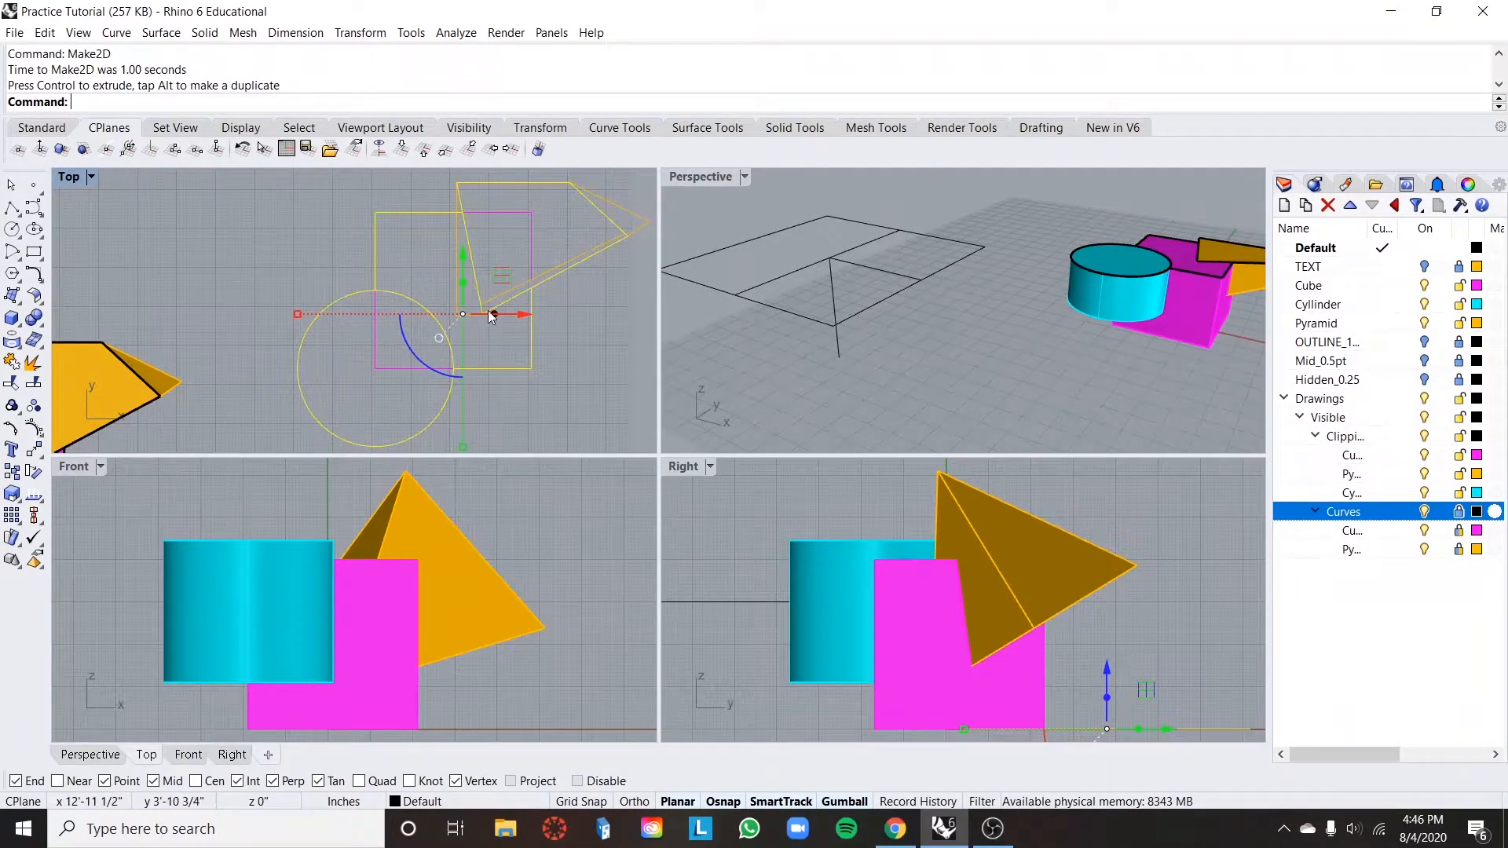
scroll(536, 340, up, 1)
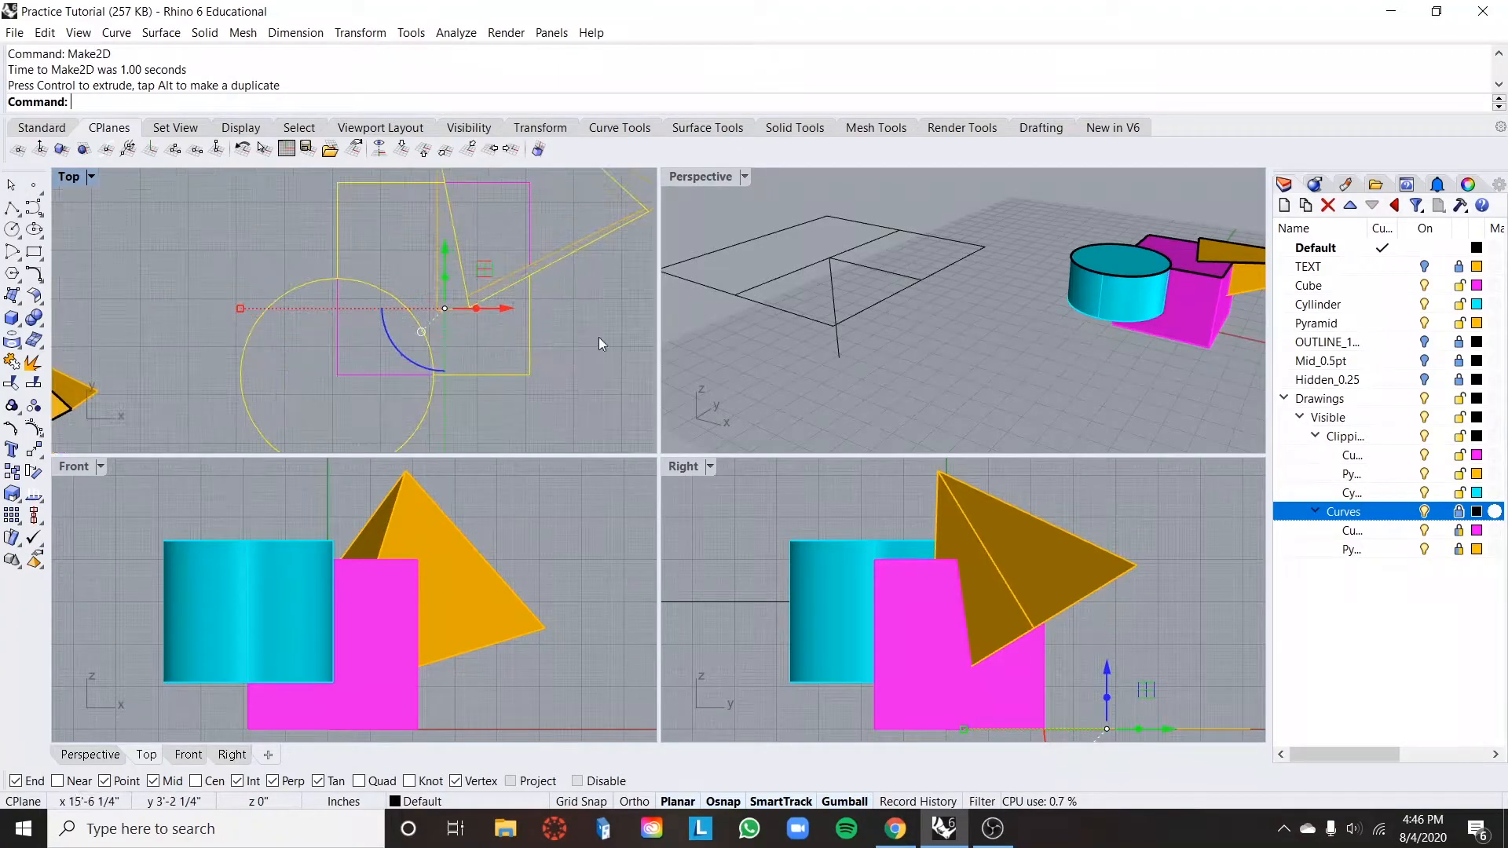
- Try moving only the clipping plane intersection curves along Y, reverting the move and unlocking the Curves sublayer
scroll(560, 338, down, 2)
click(569, 378)
scroll(508, 359, down, 8)
drag(588, 251, 517, 320)
drag(393, 419, 394, 421)
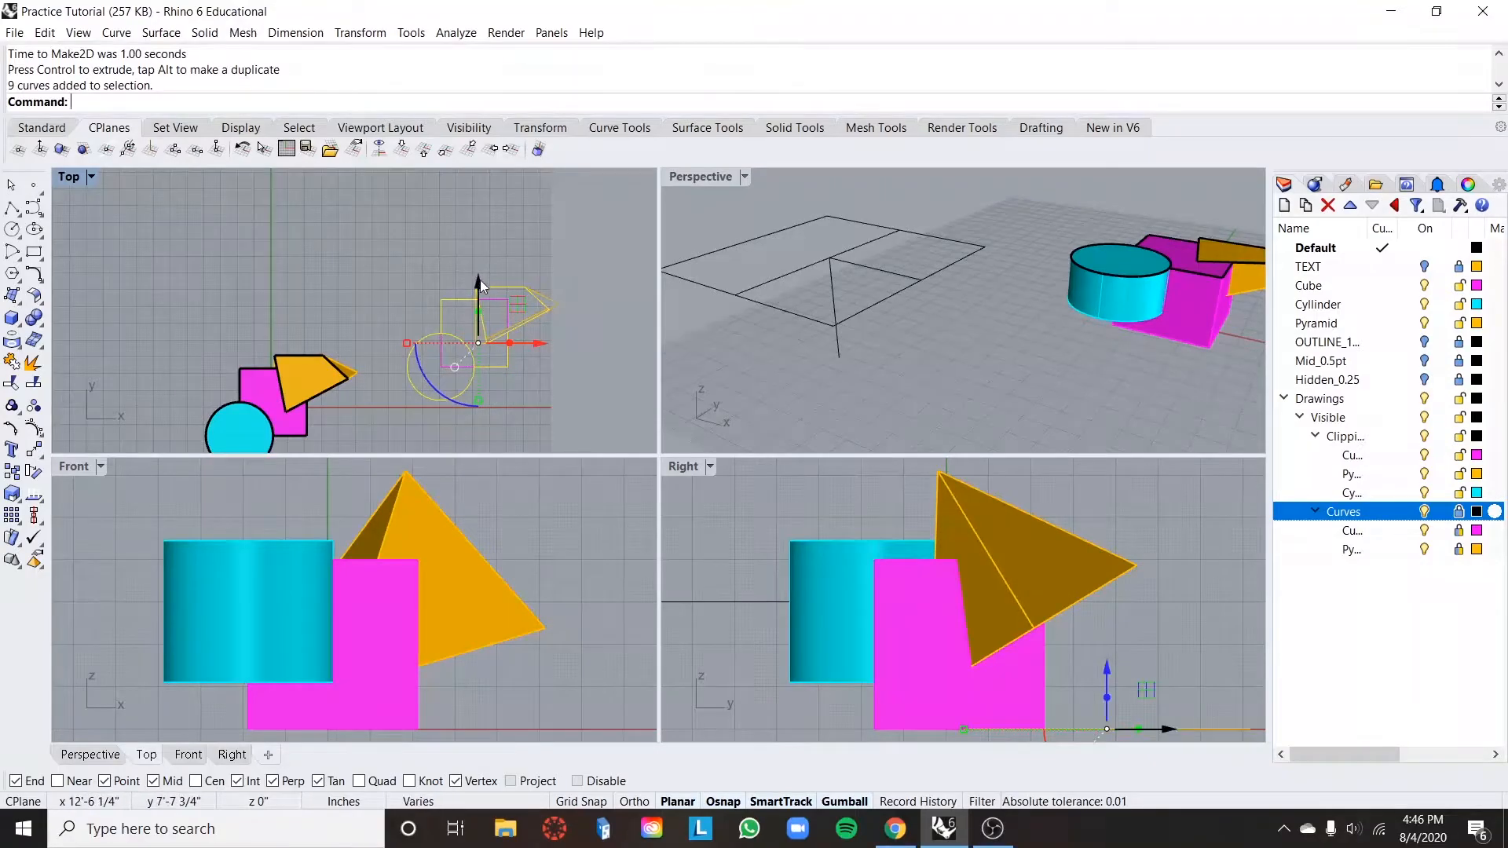
drag(478, 282, 496, 188)
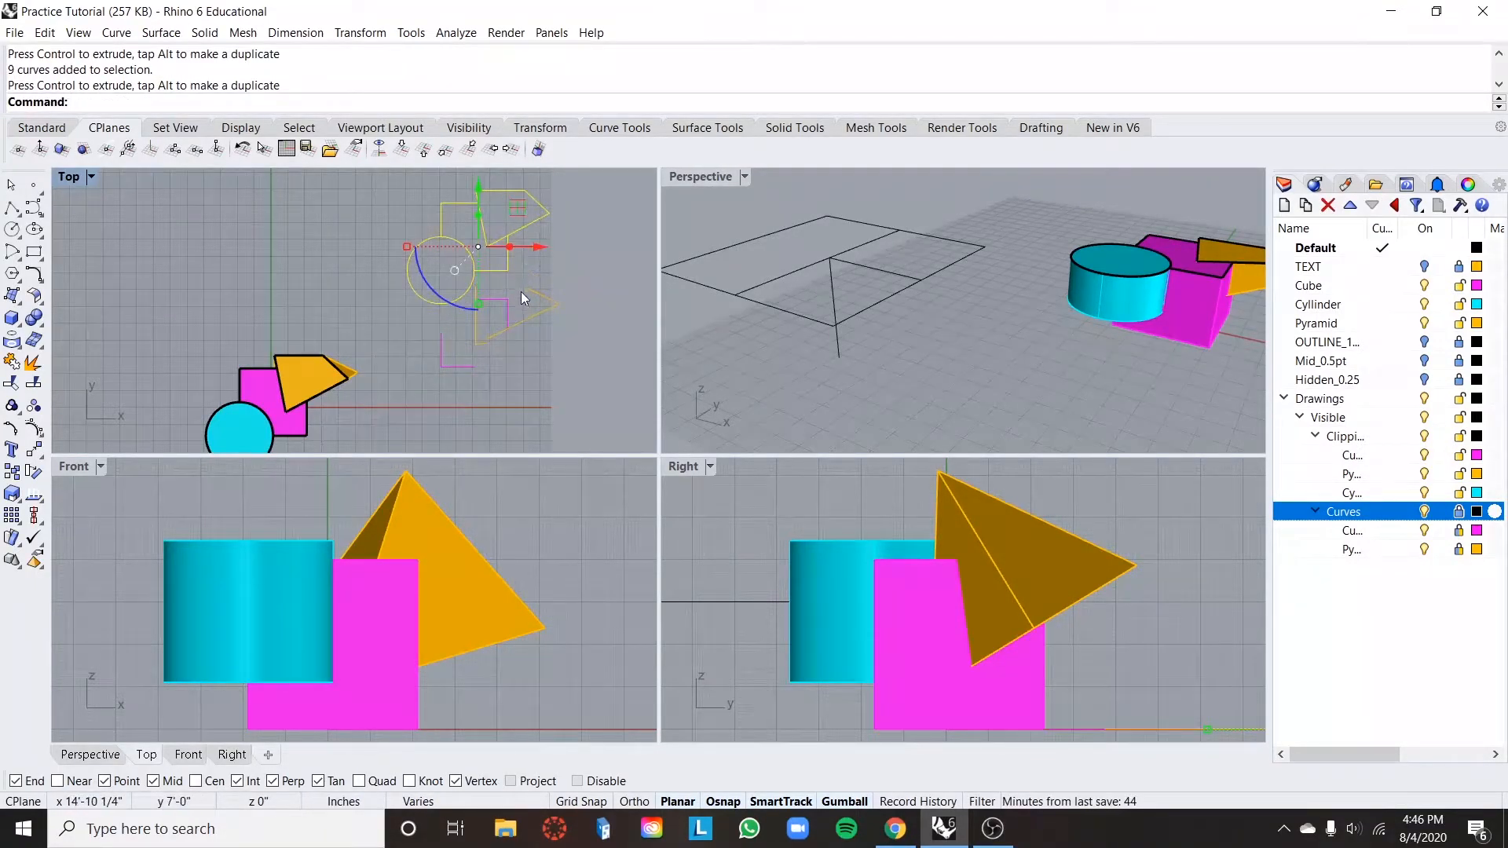
key(ctrl+z)
click(1459, 511)
- Move the complete 2D drawing up along Y and back along negative X, beyond the upper left of the solids
scroll(602, 315, down, 1)
drag(597, 260, 430, 400)
drag(510, 282, 518, 204)
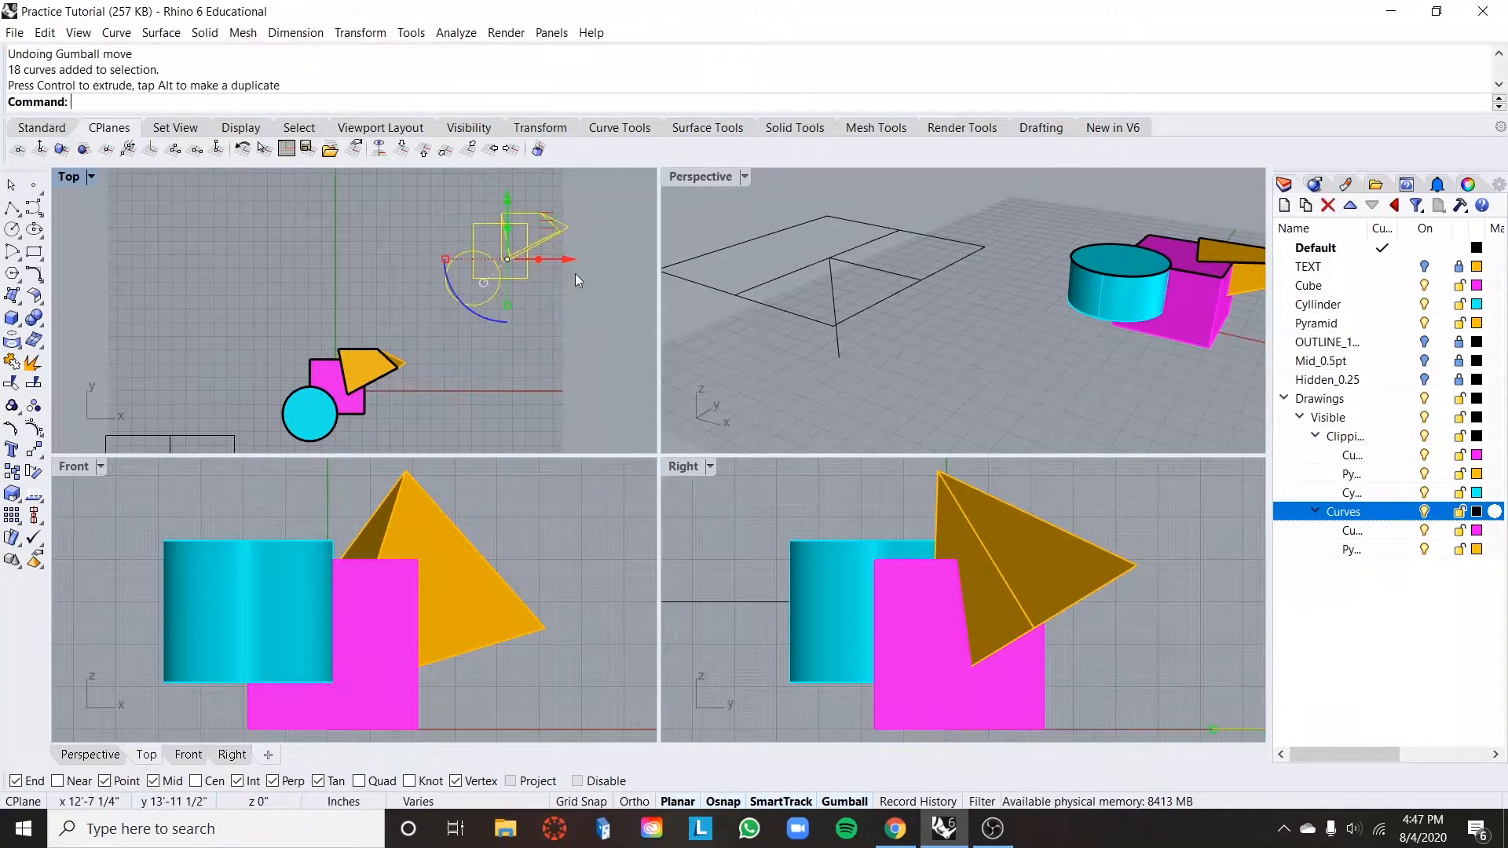
drag(566, 261, 277, 270)
click(451, 404)
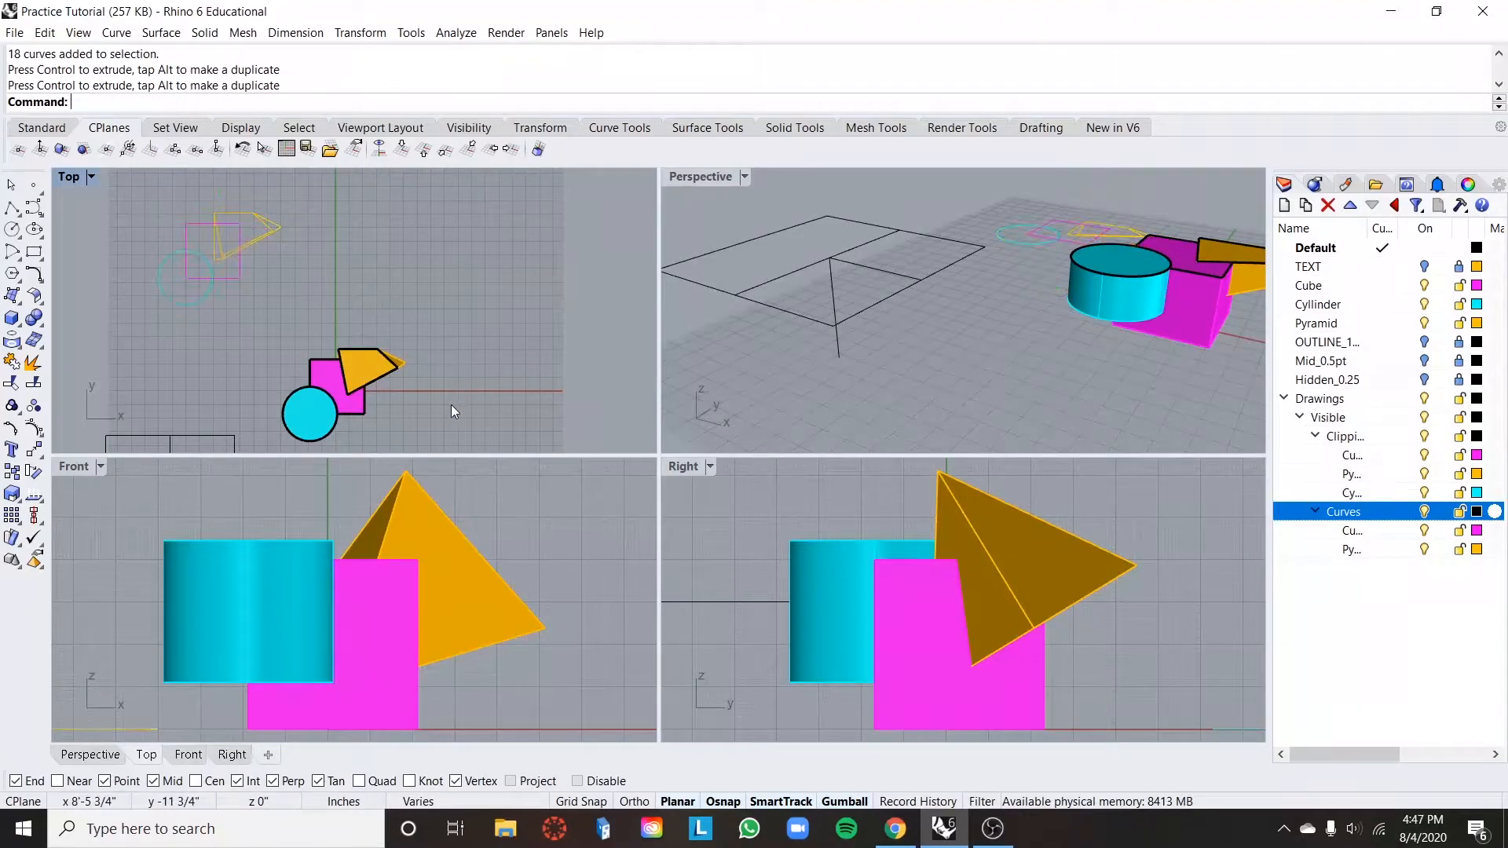
- Rotate the clipping plane about the X axis until it stands vertically beside the solids
scroll(451, 404, up, 3)
click(834, 249)
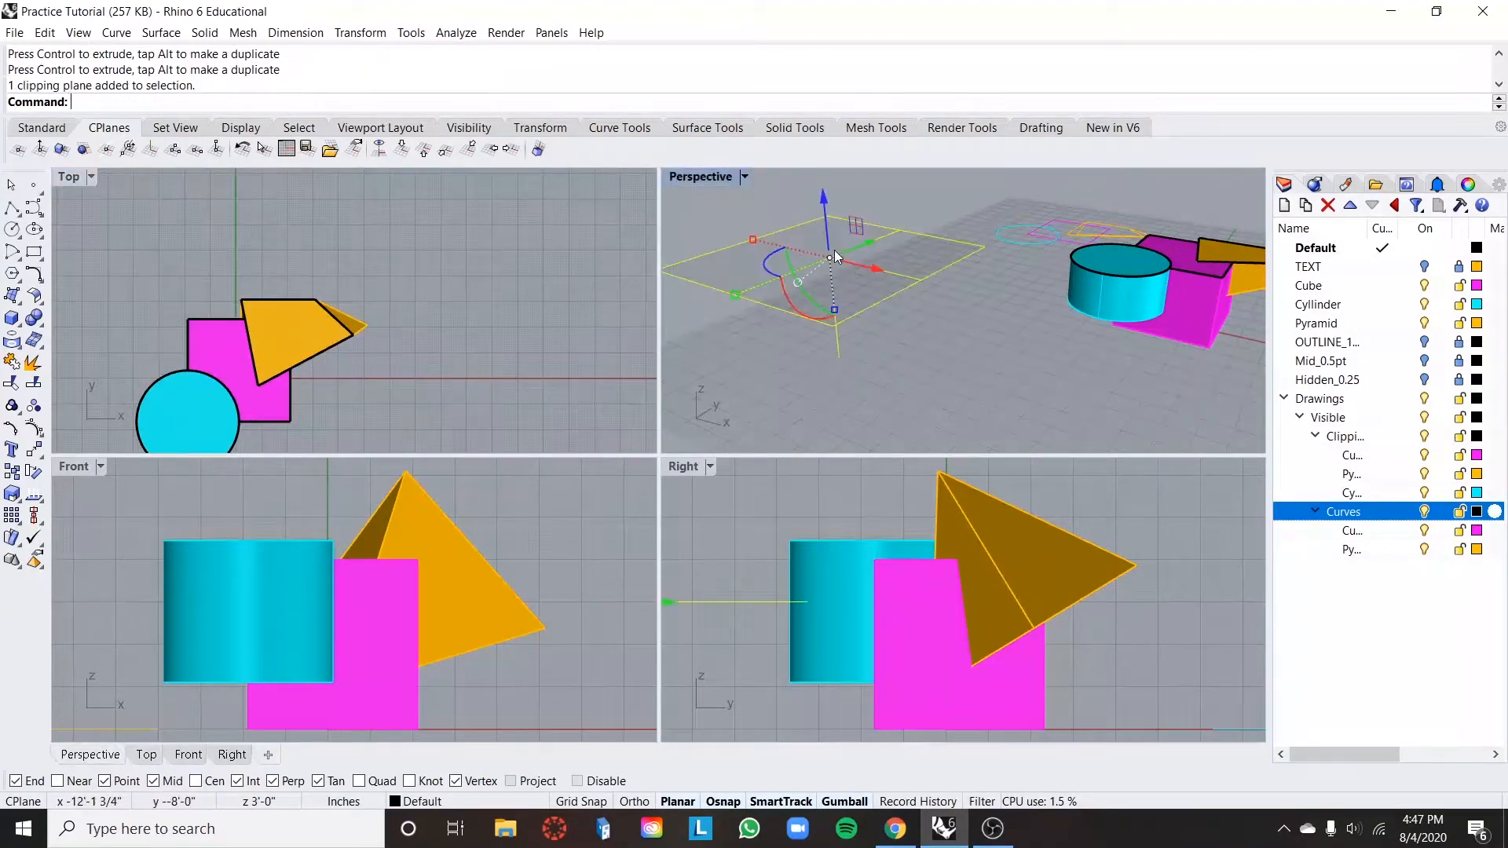
drag(792, 309, 846, 367)
right_drag(858, 368, 997, 327)
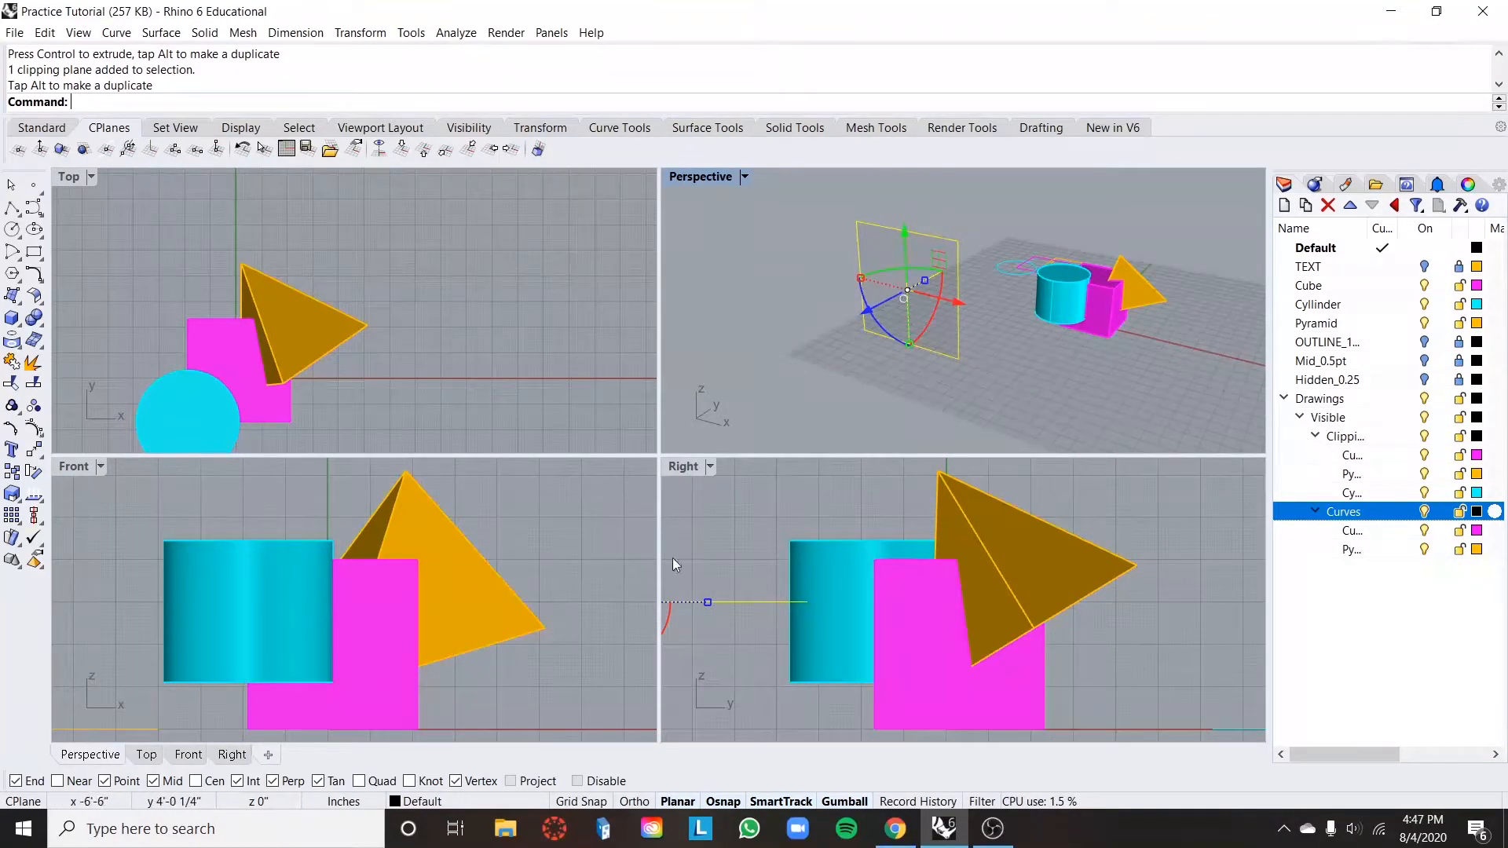
- Change the Right viewport to the Back view
click(710, 466)
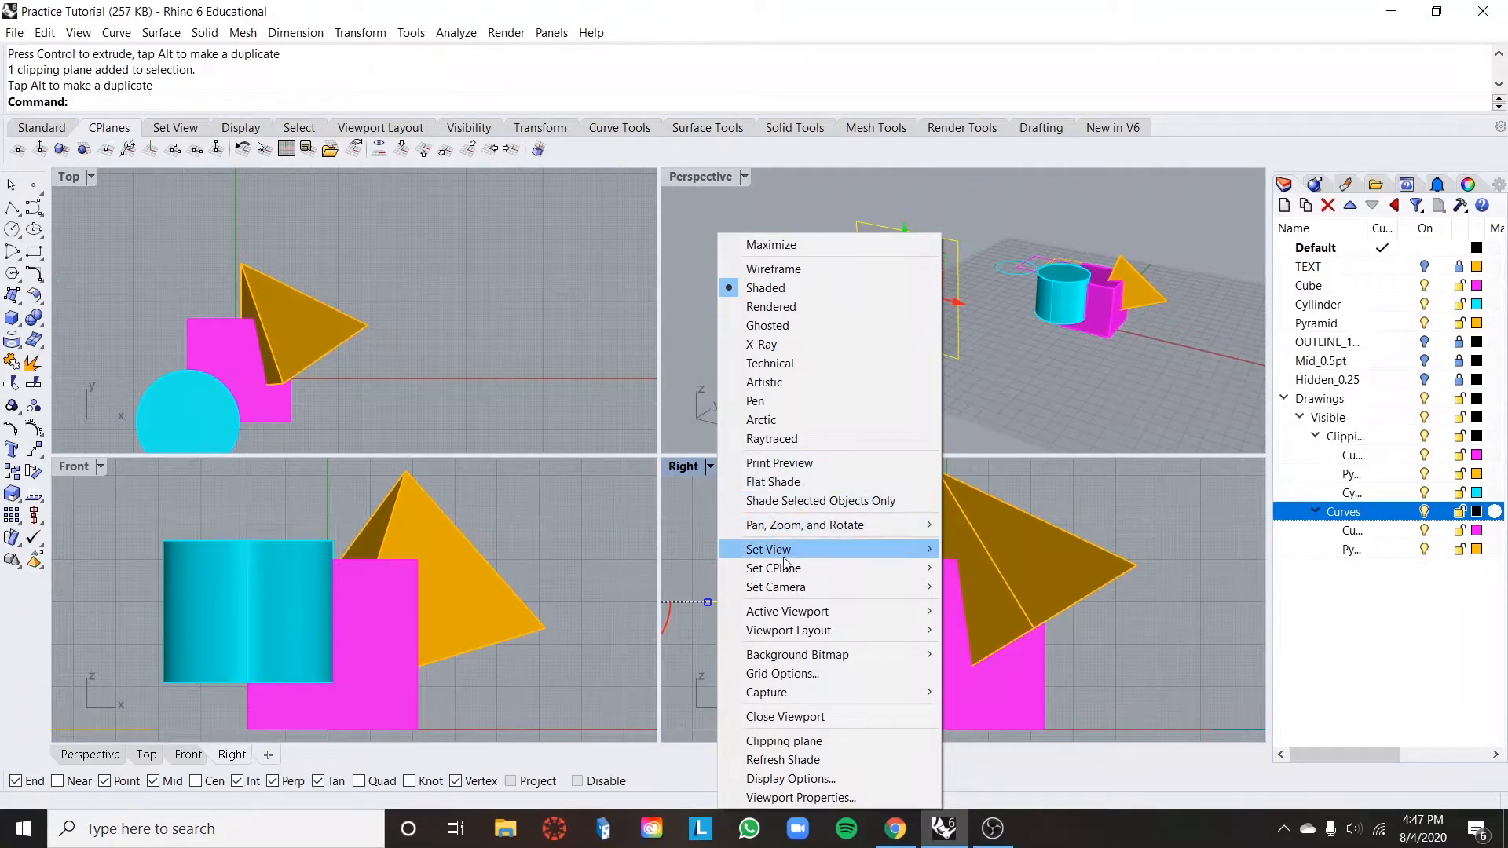
mouse_move(786, 549)
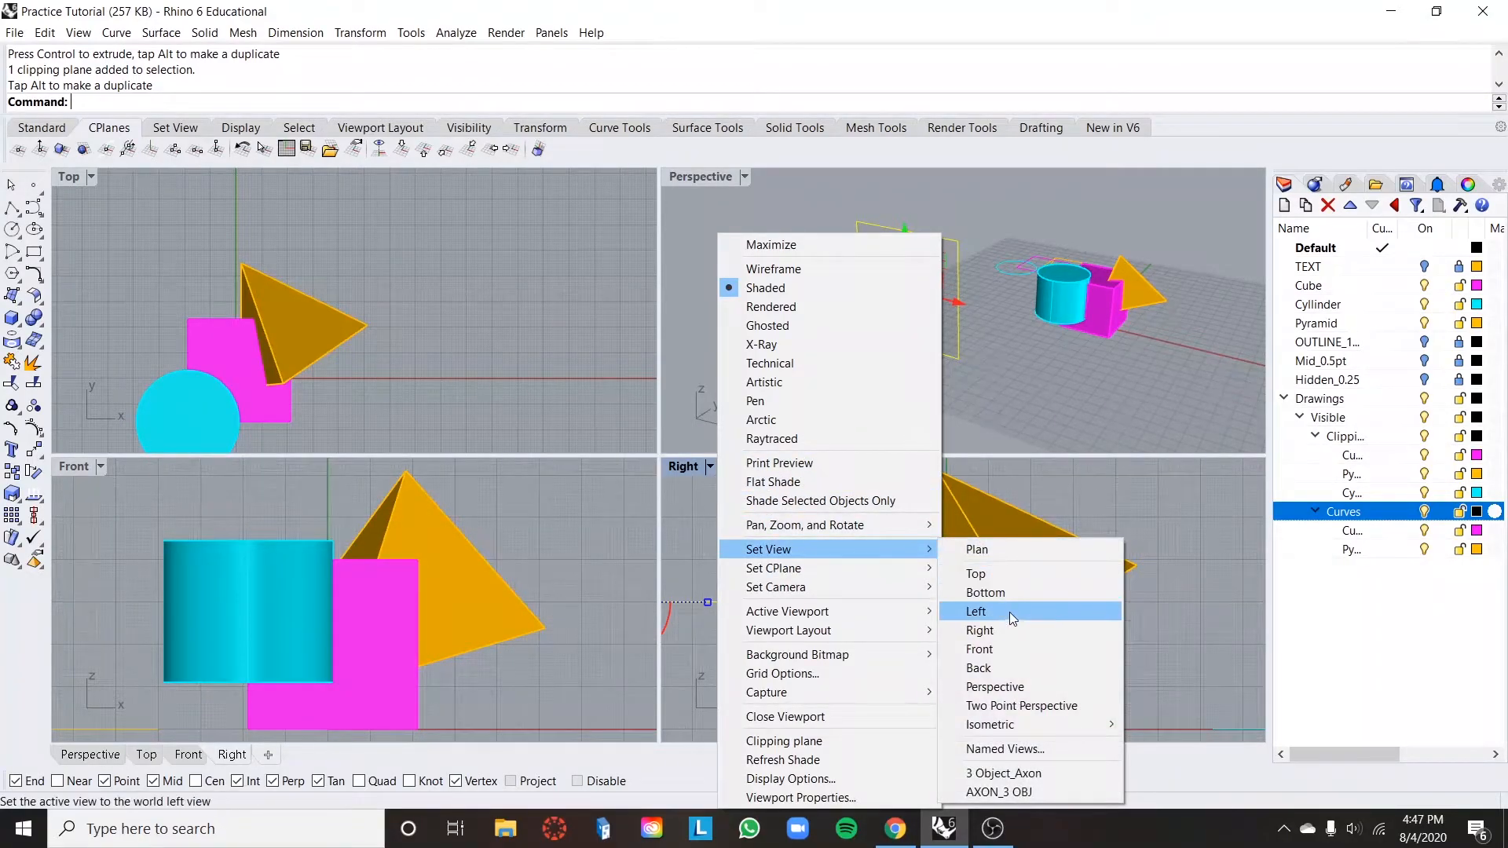
click(1016, 670)
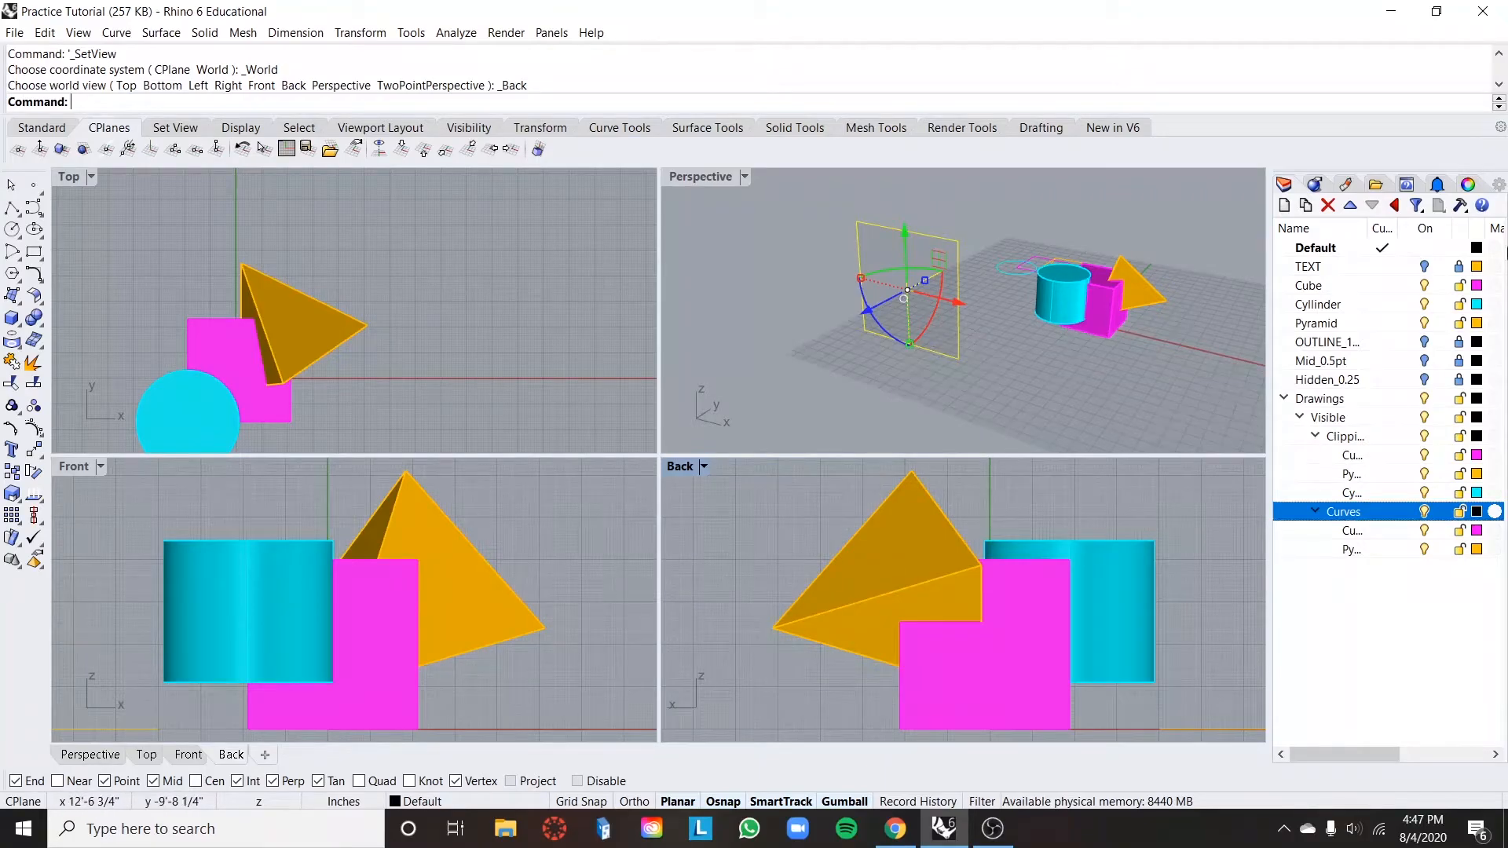
- Enable clipping in the Front and Back views for the selected clipping plane
click(1470, 186)
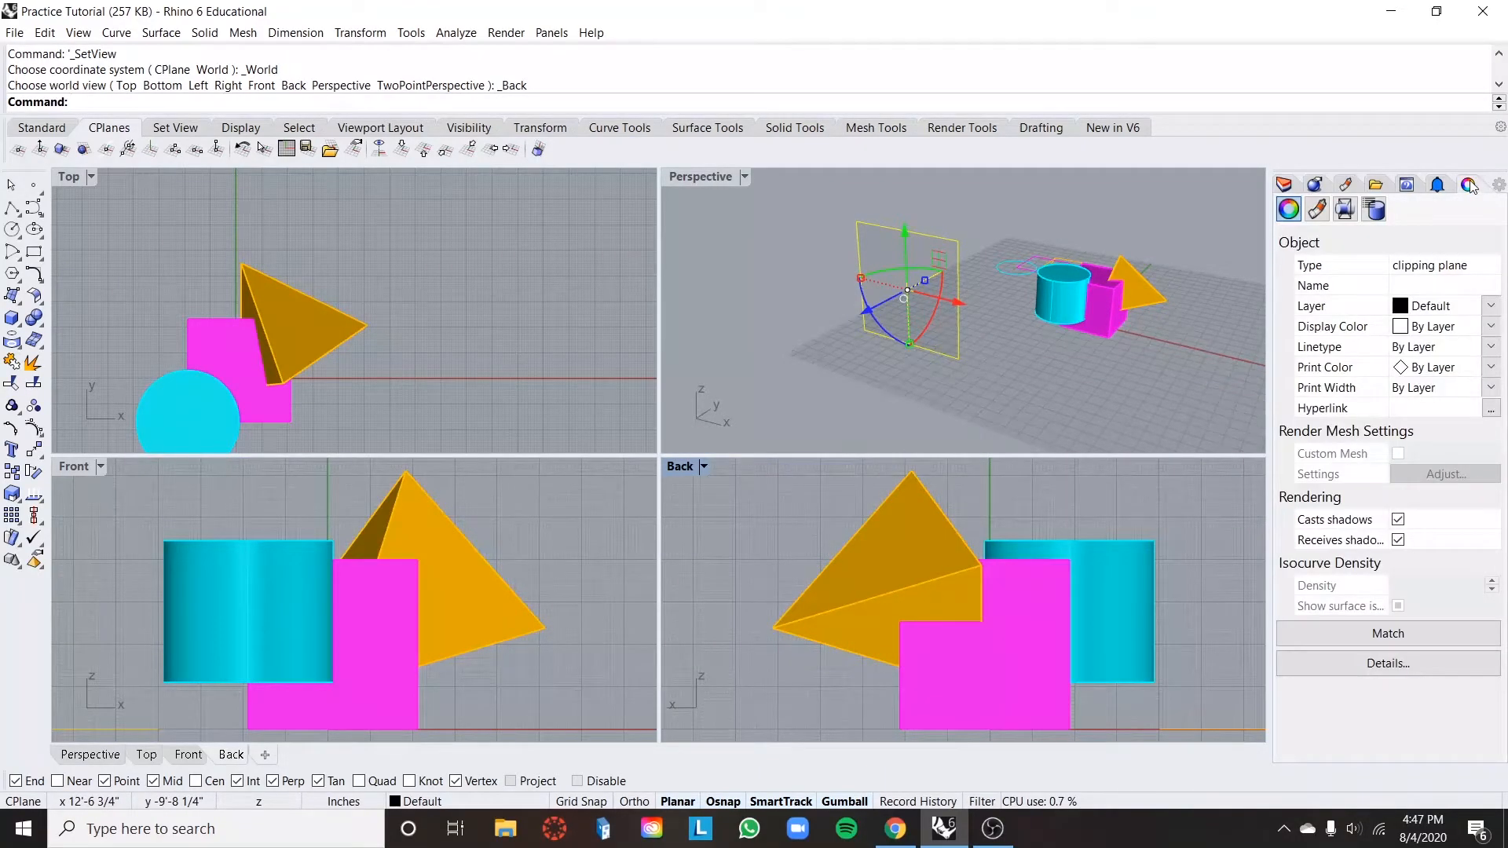
click(1345, 210)
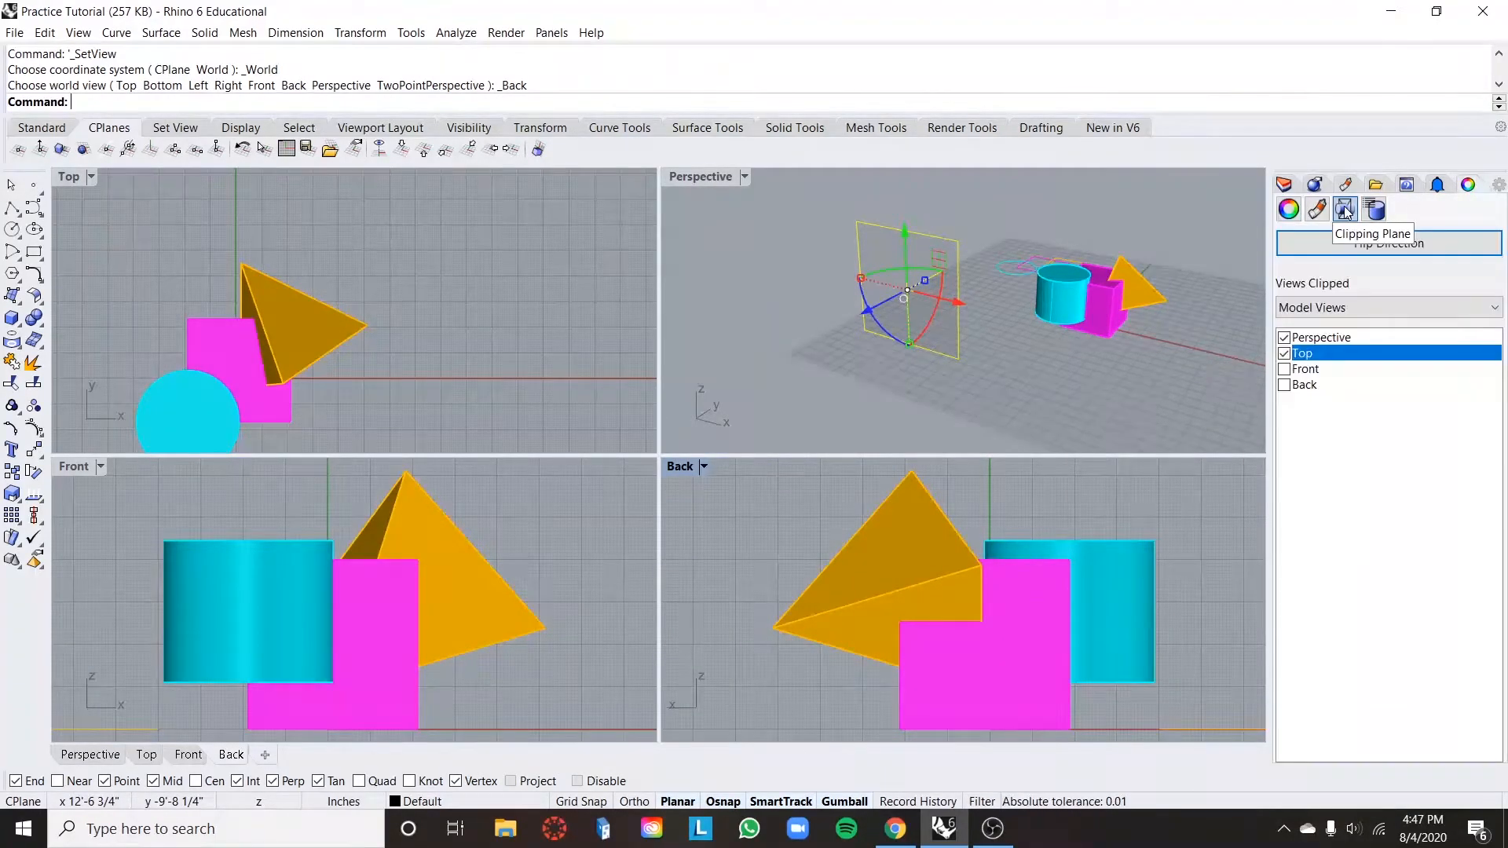
click(1285, 369)
click(1284, 385)
- Move the vertical clipping plane along Y until it cuts through the cube, cylinder and pyramid
right_drag(732, 319, 864, 359)
scroll(843, 226, up, 4)
drag(864, 224, 1005, 241)
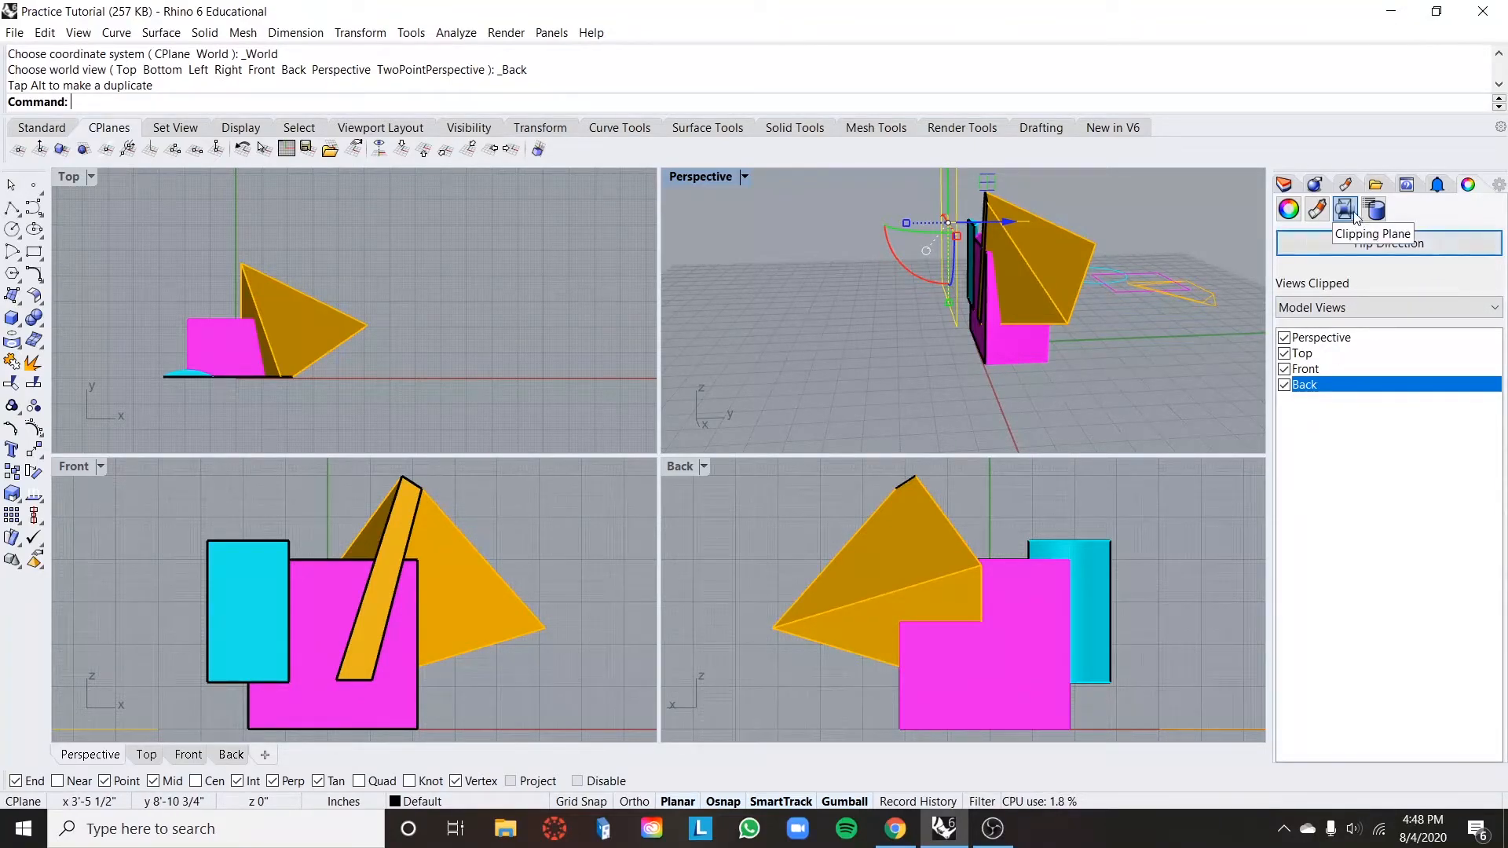
- Flip the clipping plane's direction back and forth to compare both sides of the cut, restoring the original direction
click(1409, 250)
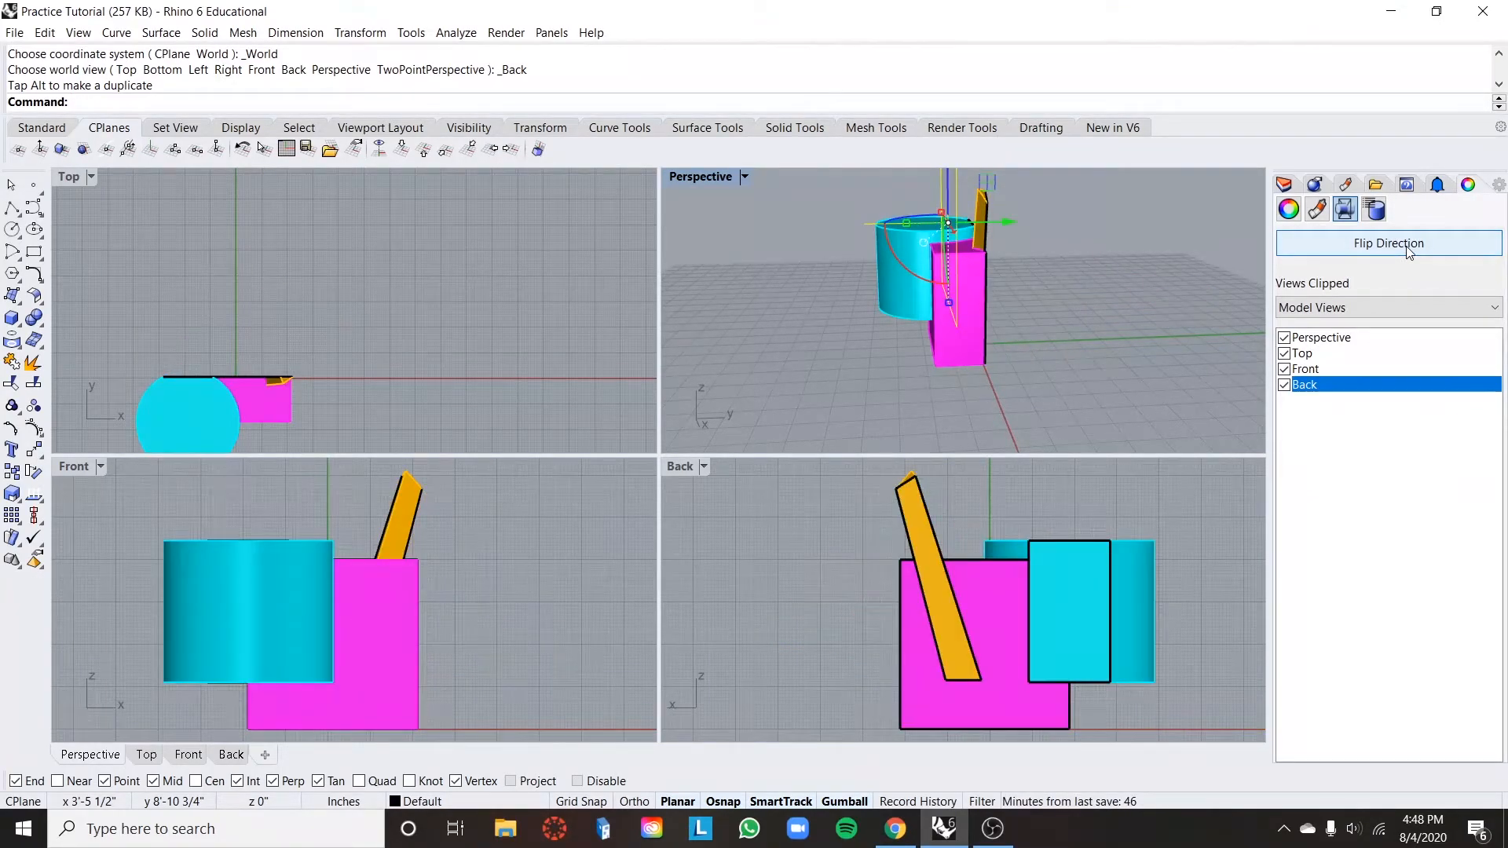
click(1408, 251)
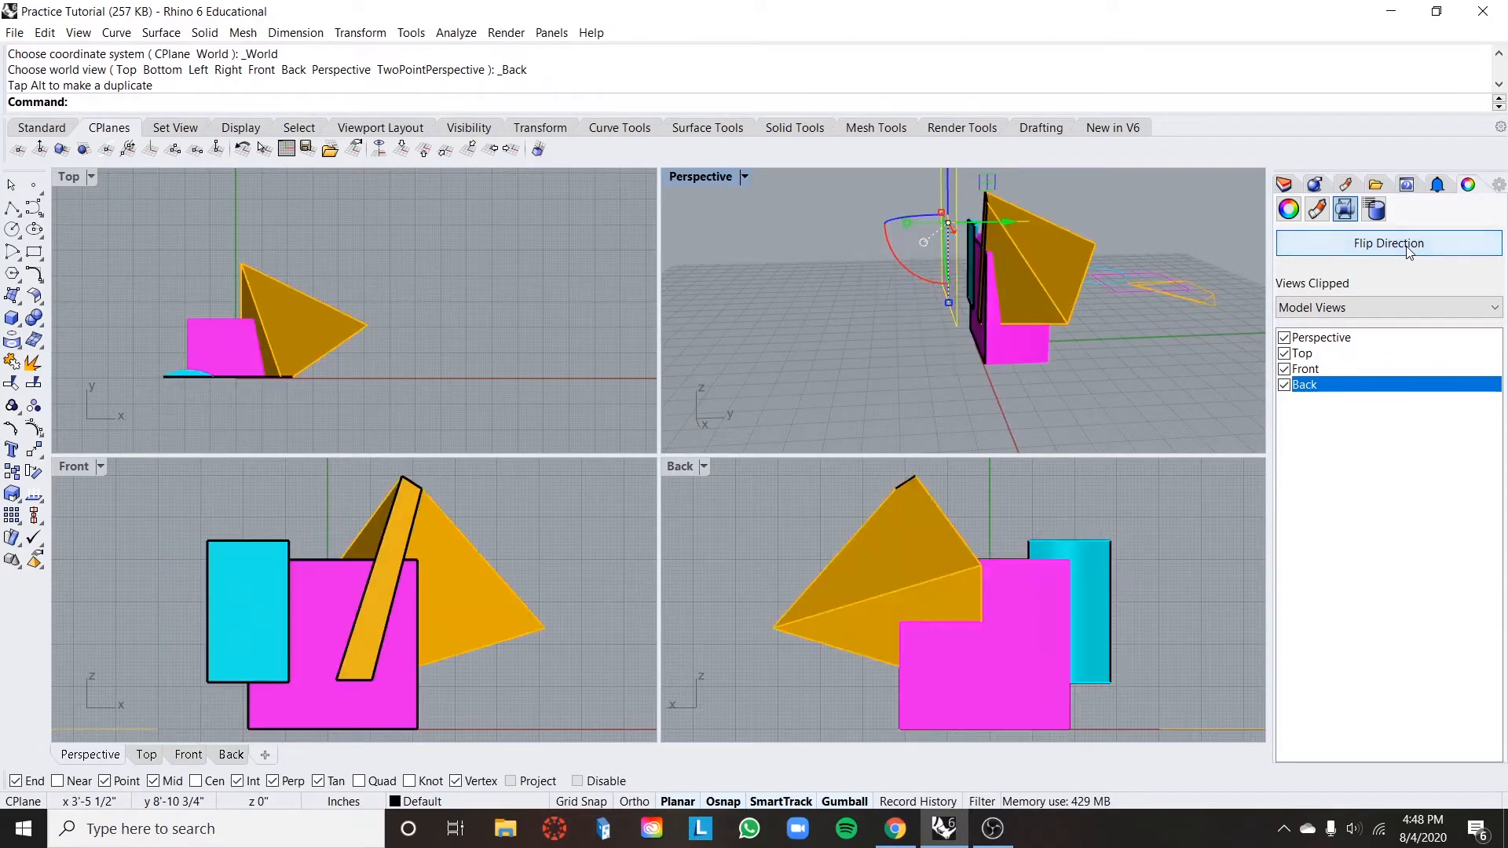
click(1408, 250)
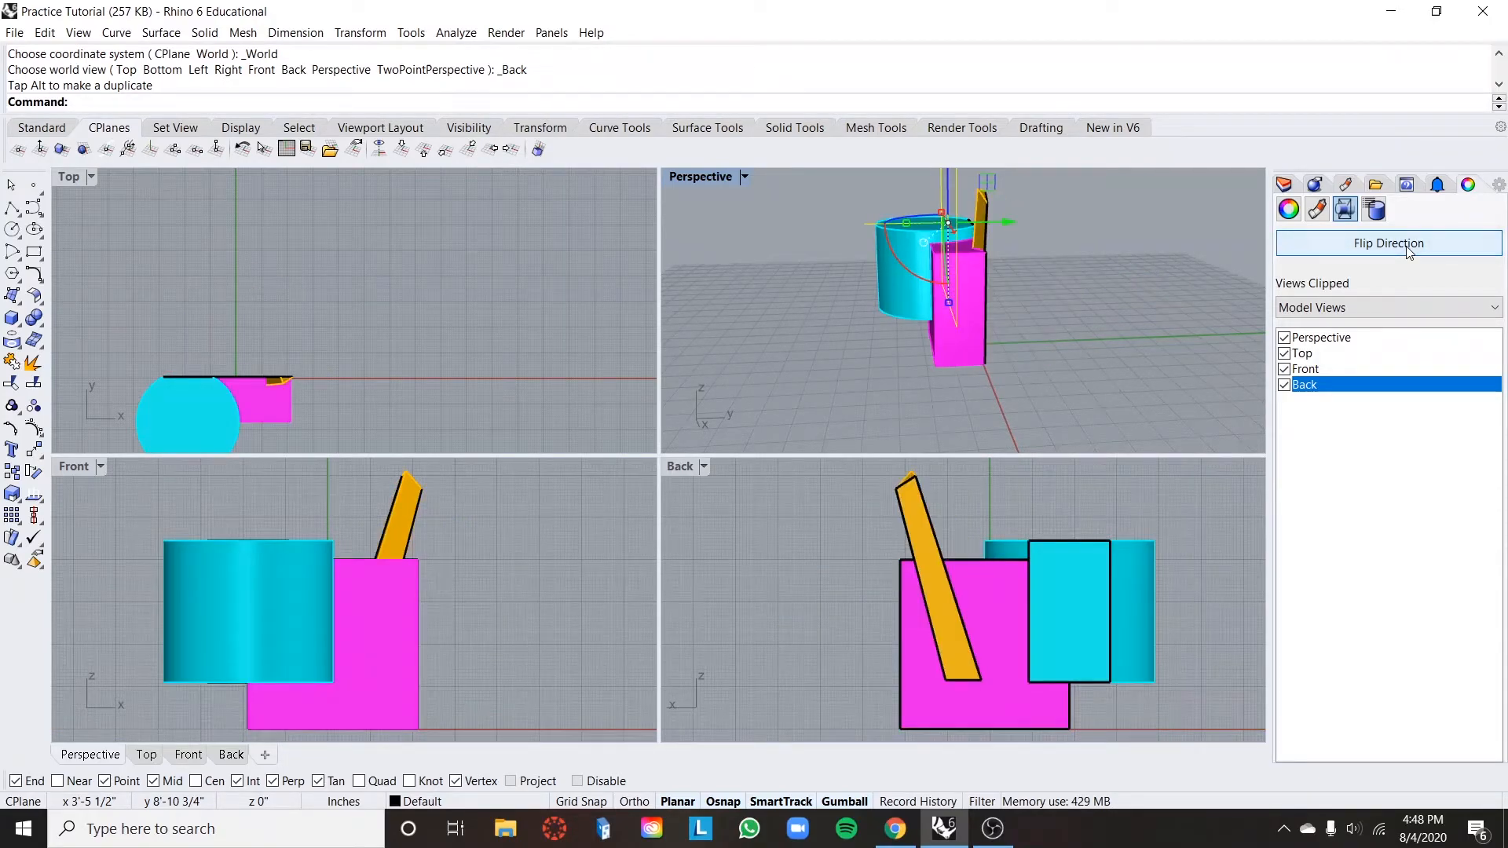
click(1408, 249)
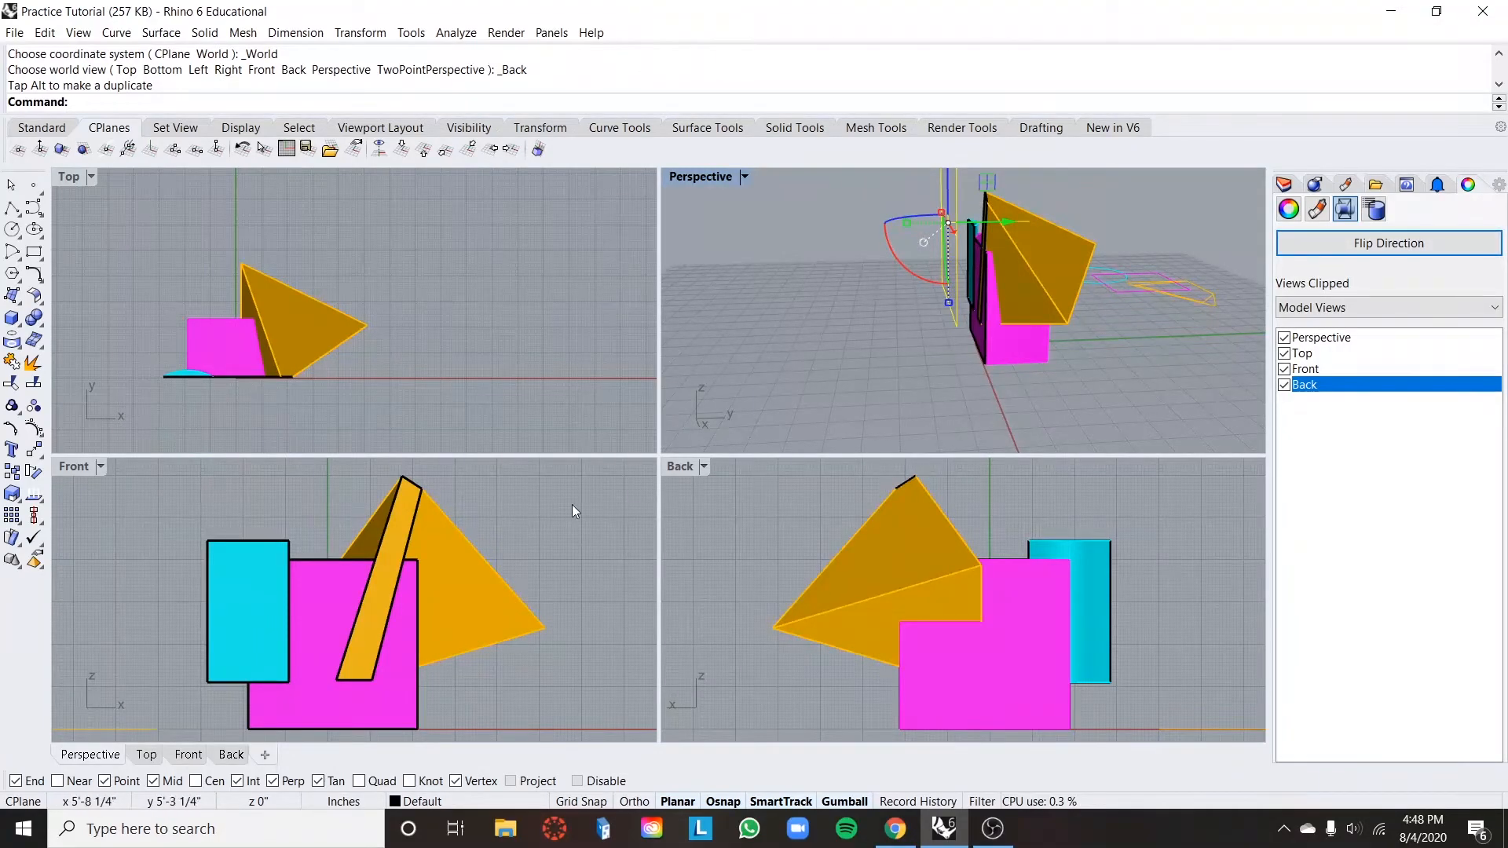
- Generate a Make2D drawing of the three clipped solids from the Front view under the Drawings layer, maintaining source layers
drag(585, 482, 198, 705)
text(ma)
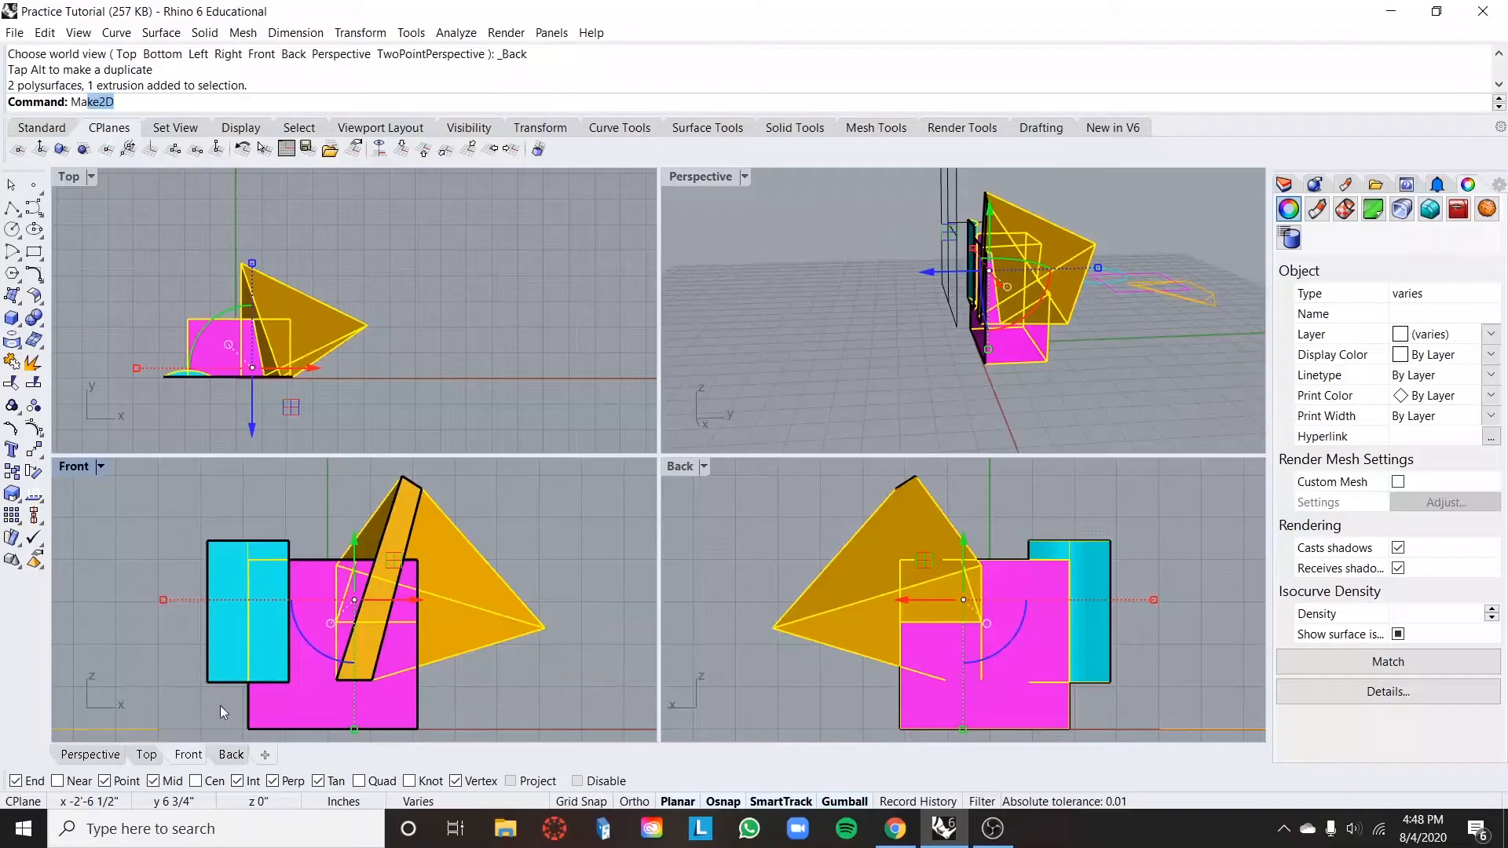
key(Return)
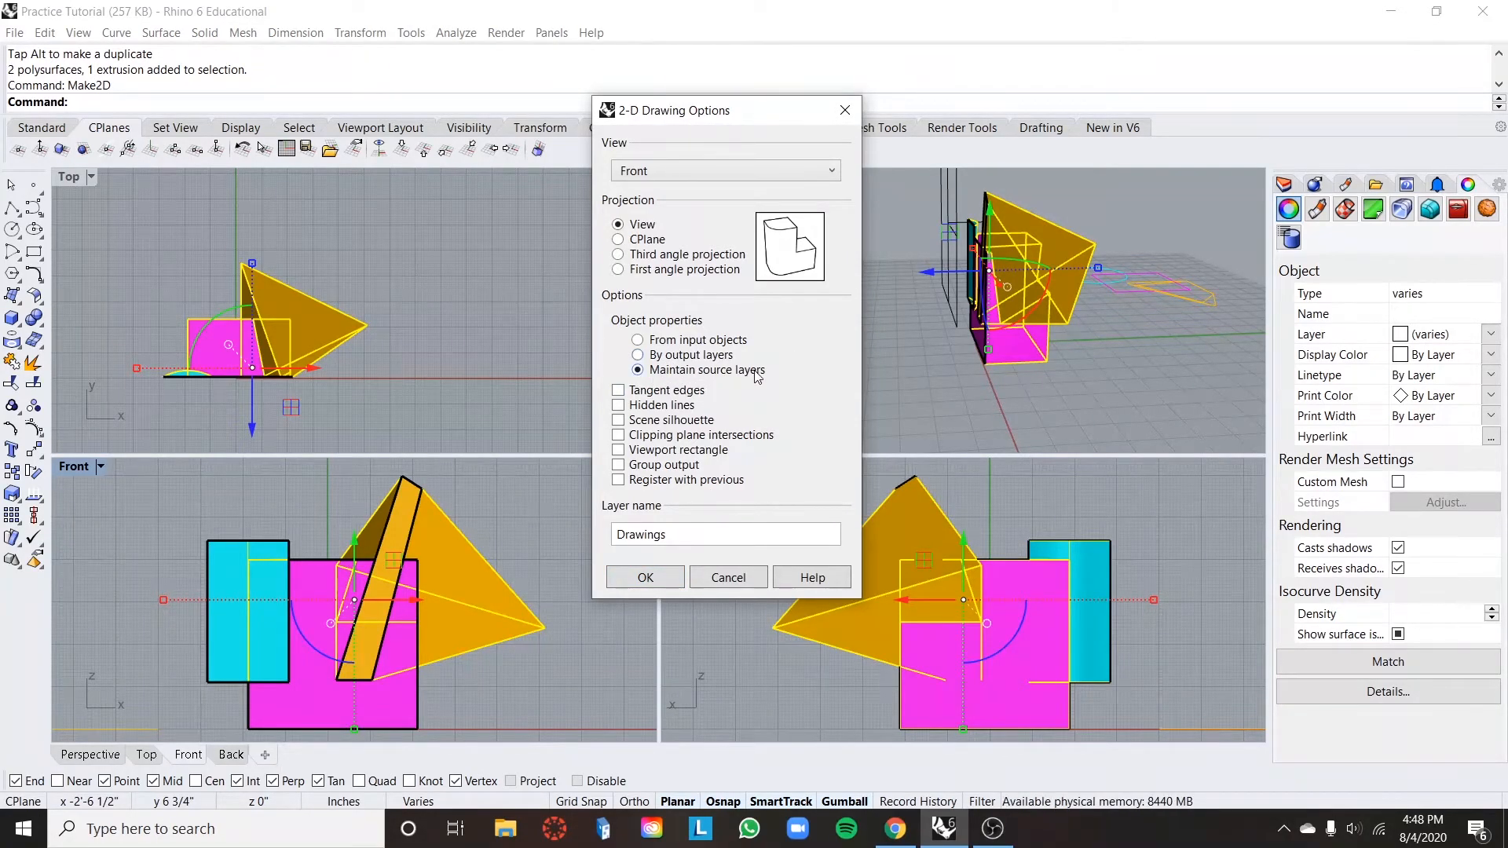
click(645, 579)
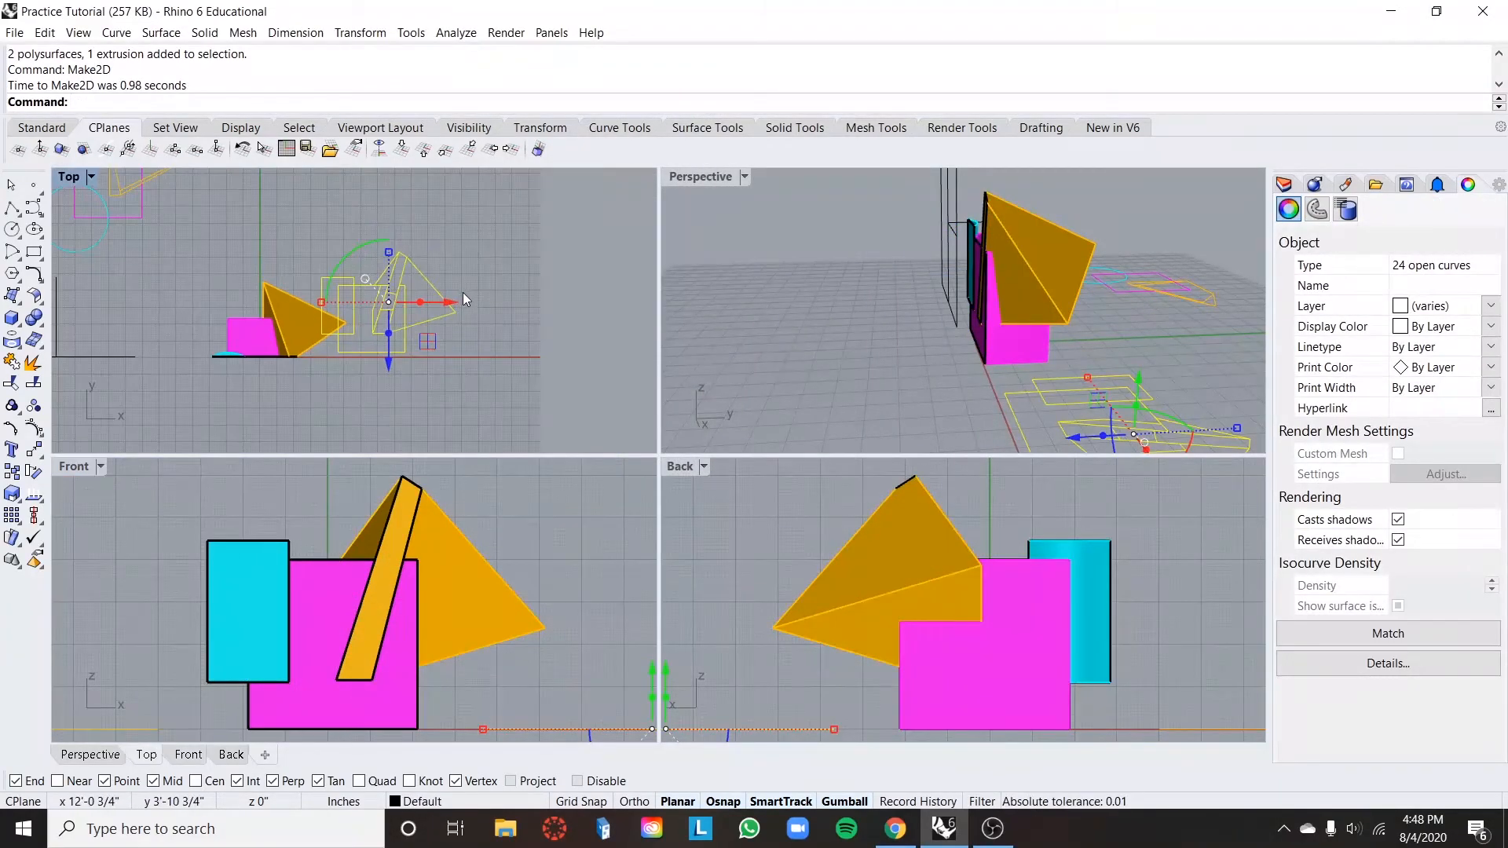
- Move the new 2D section drawing along positive X in the Top view, farther from the solids, and deselect it
drag(454, 300, 542, 305)
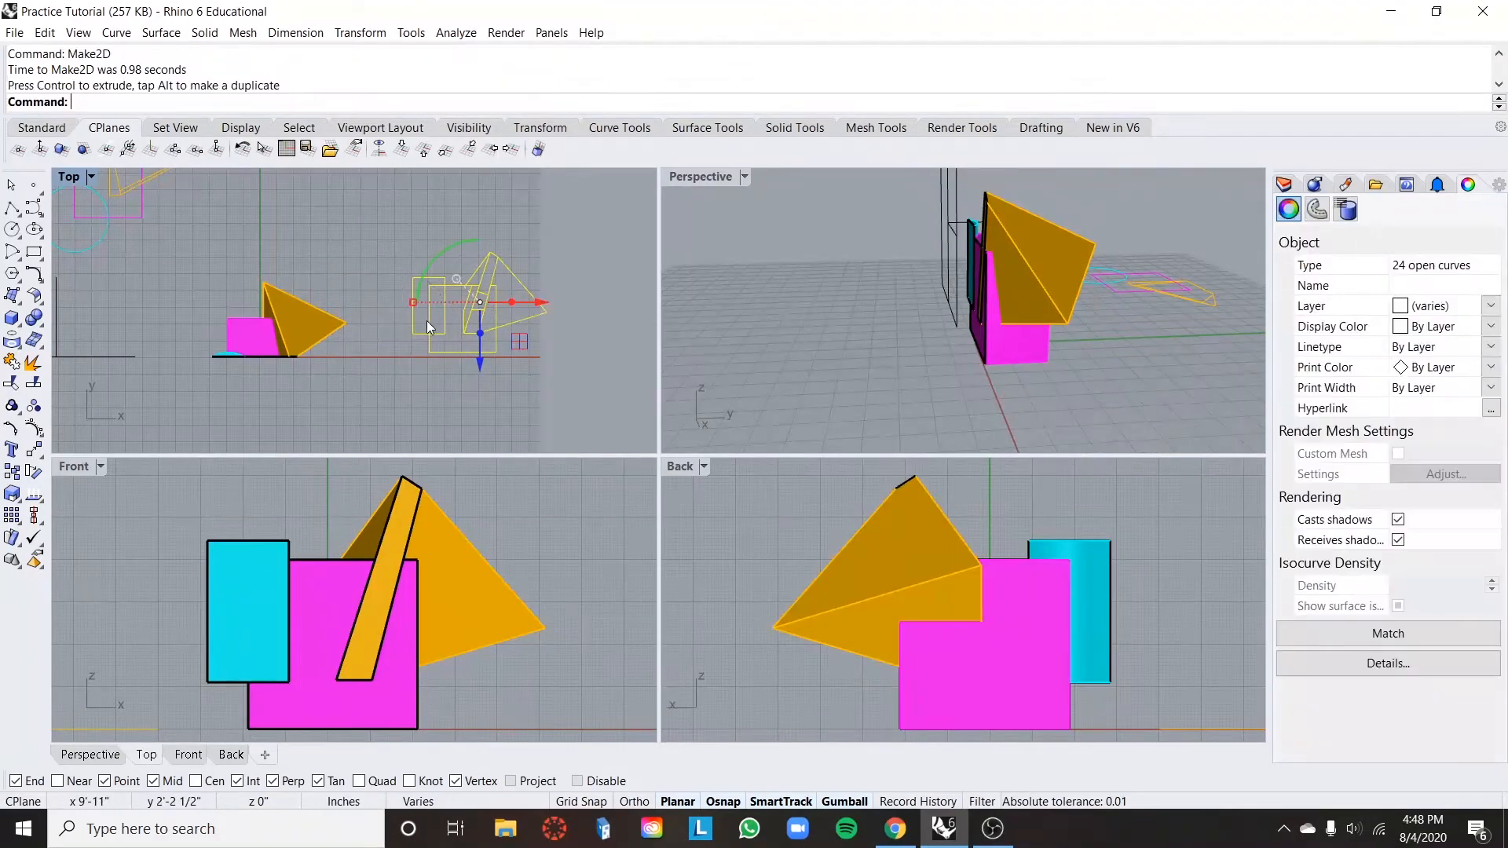
scroll(432, 320, up, 4)
click(581, 232)
scroll(581, 233, up, 2)
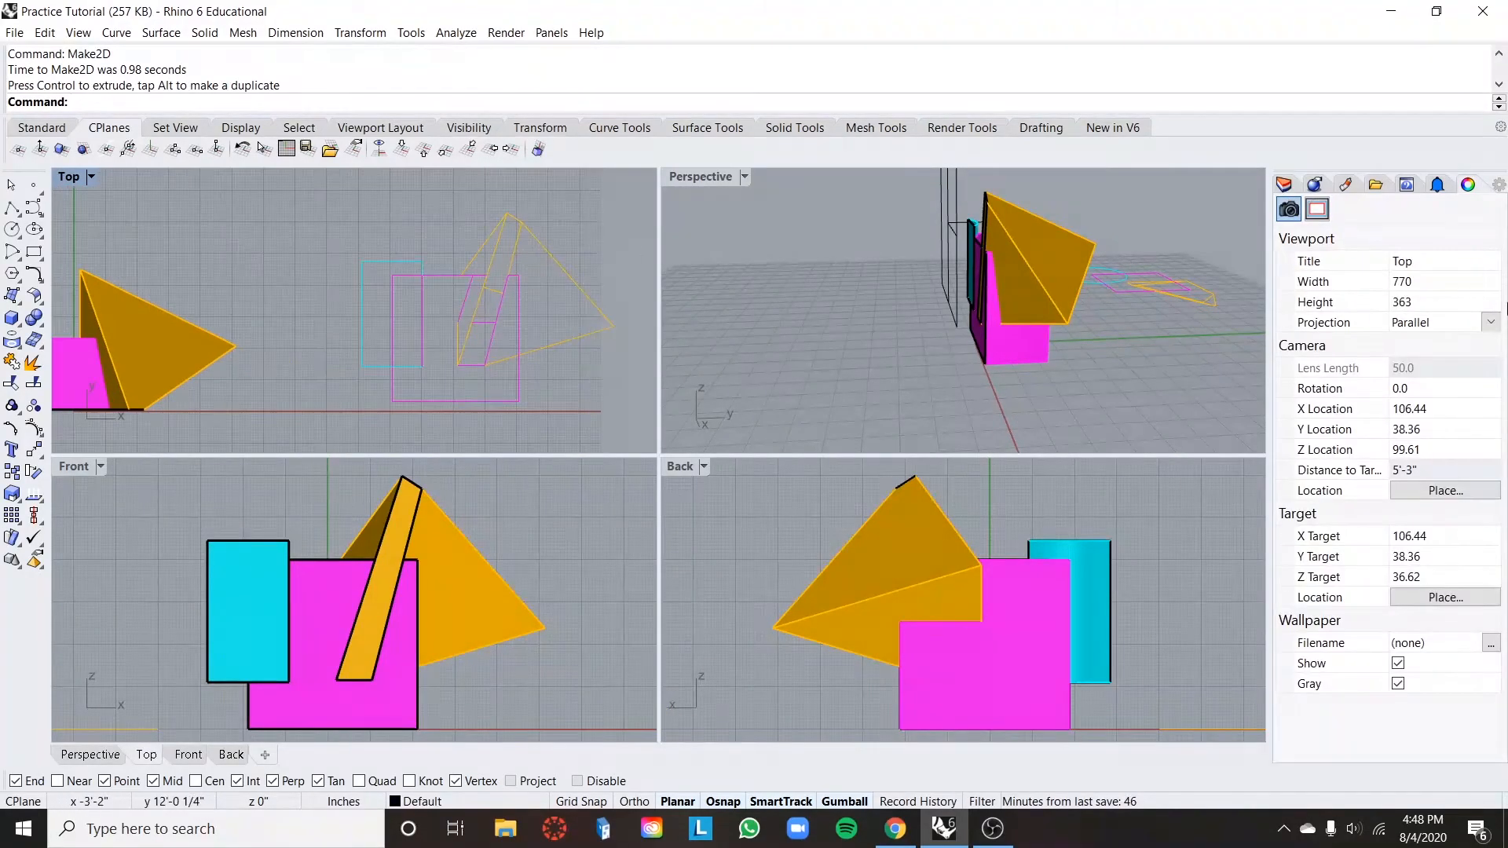
- Lock the Curves sublayer under Drawings > Visible and select the section drawing's clipping intersection curves to examine them, clearing the selection
click(1285, 185)
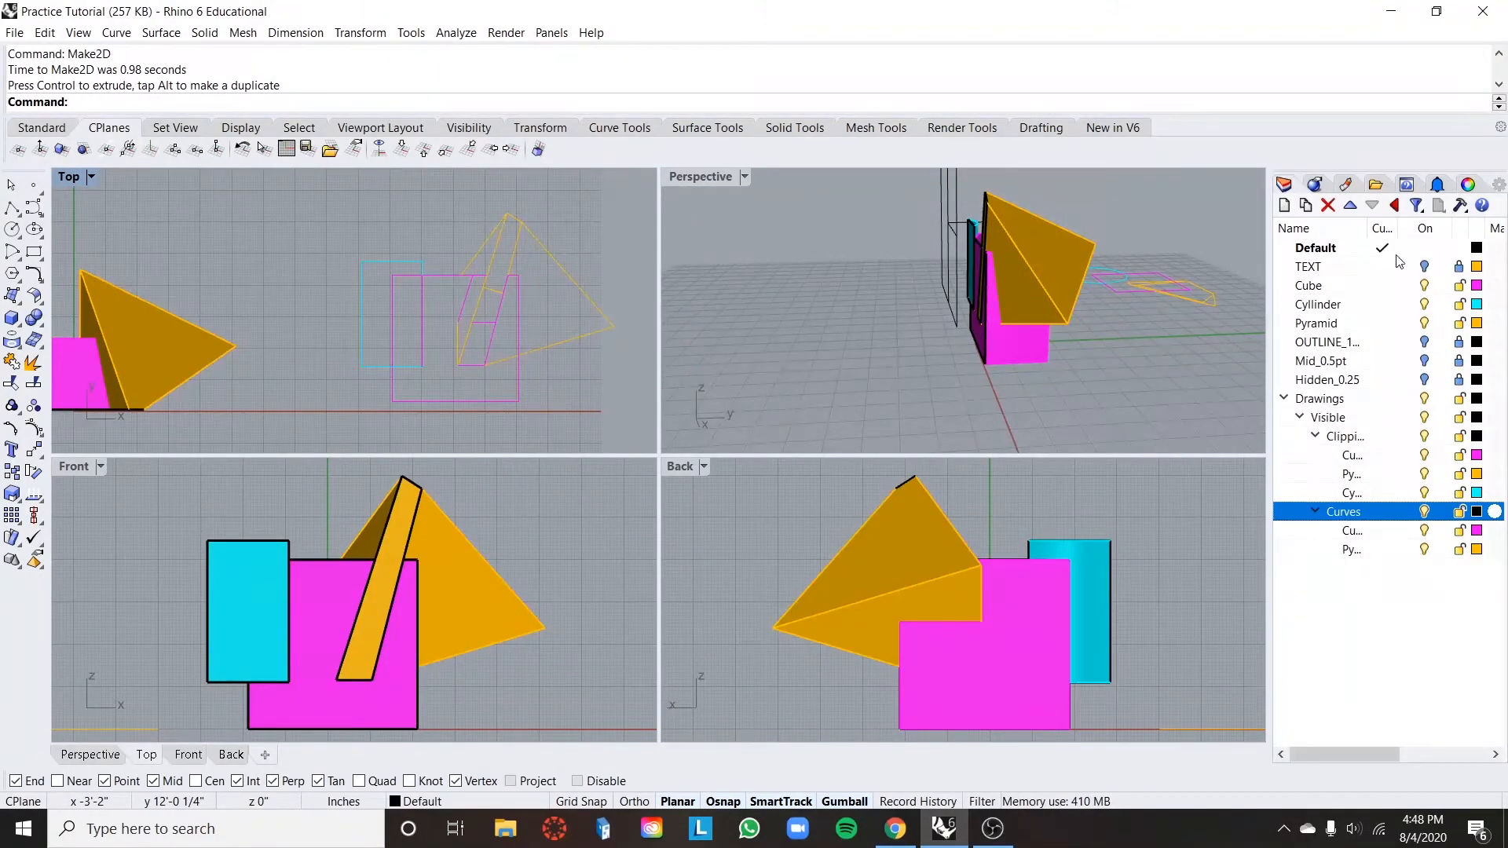
click(1460, 513)
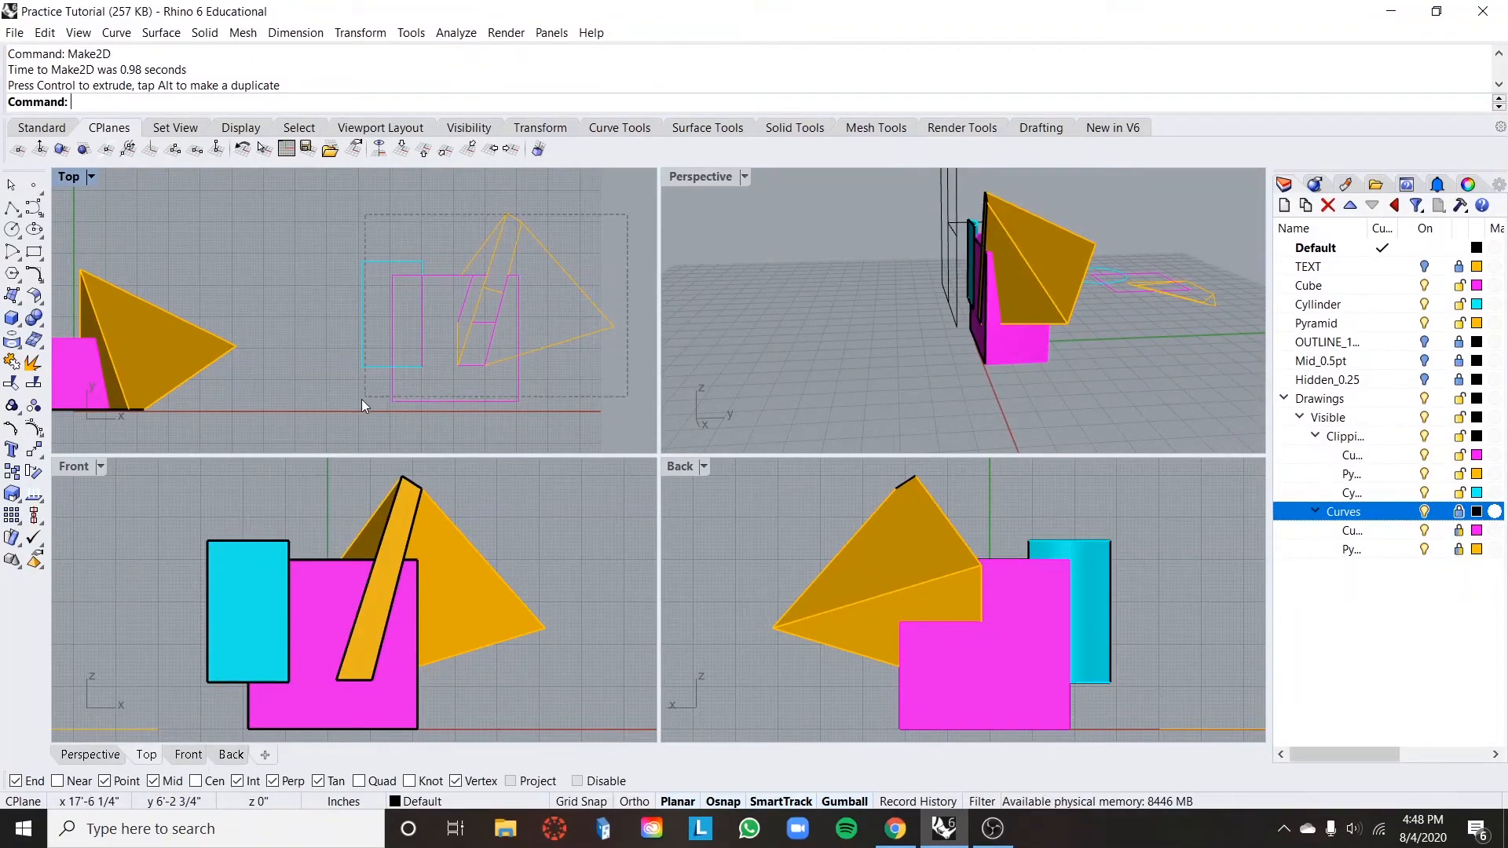
drag(322, 420, 321, 420)
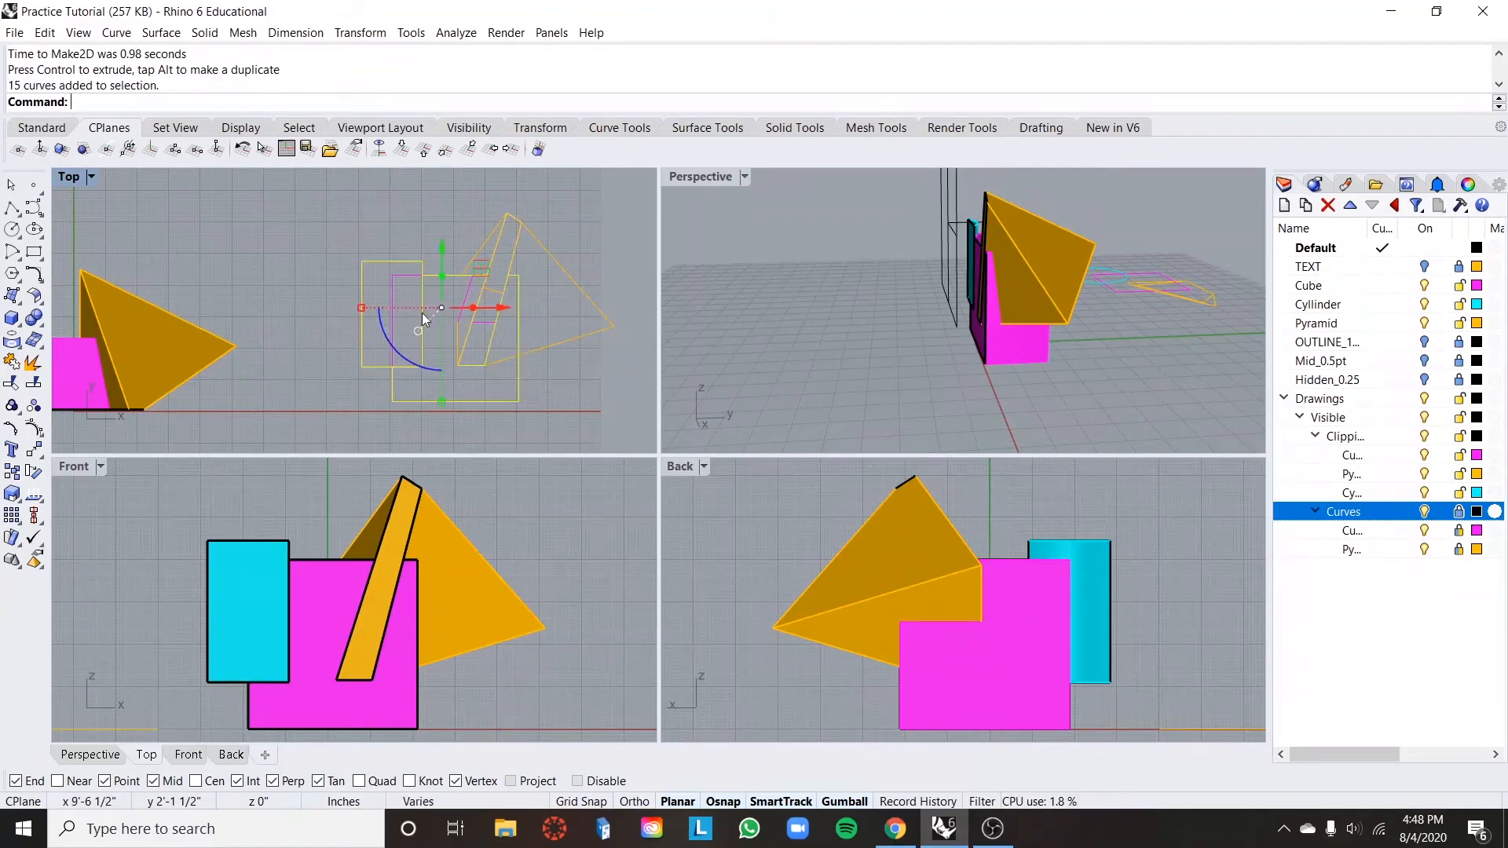
scroll(504, 330, up, 3)
scroll(493, 339, down, 2)
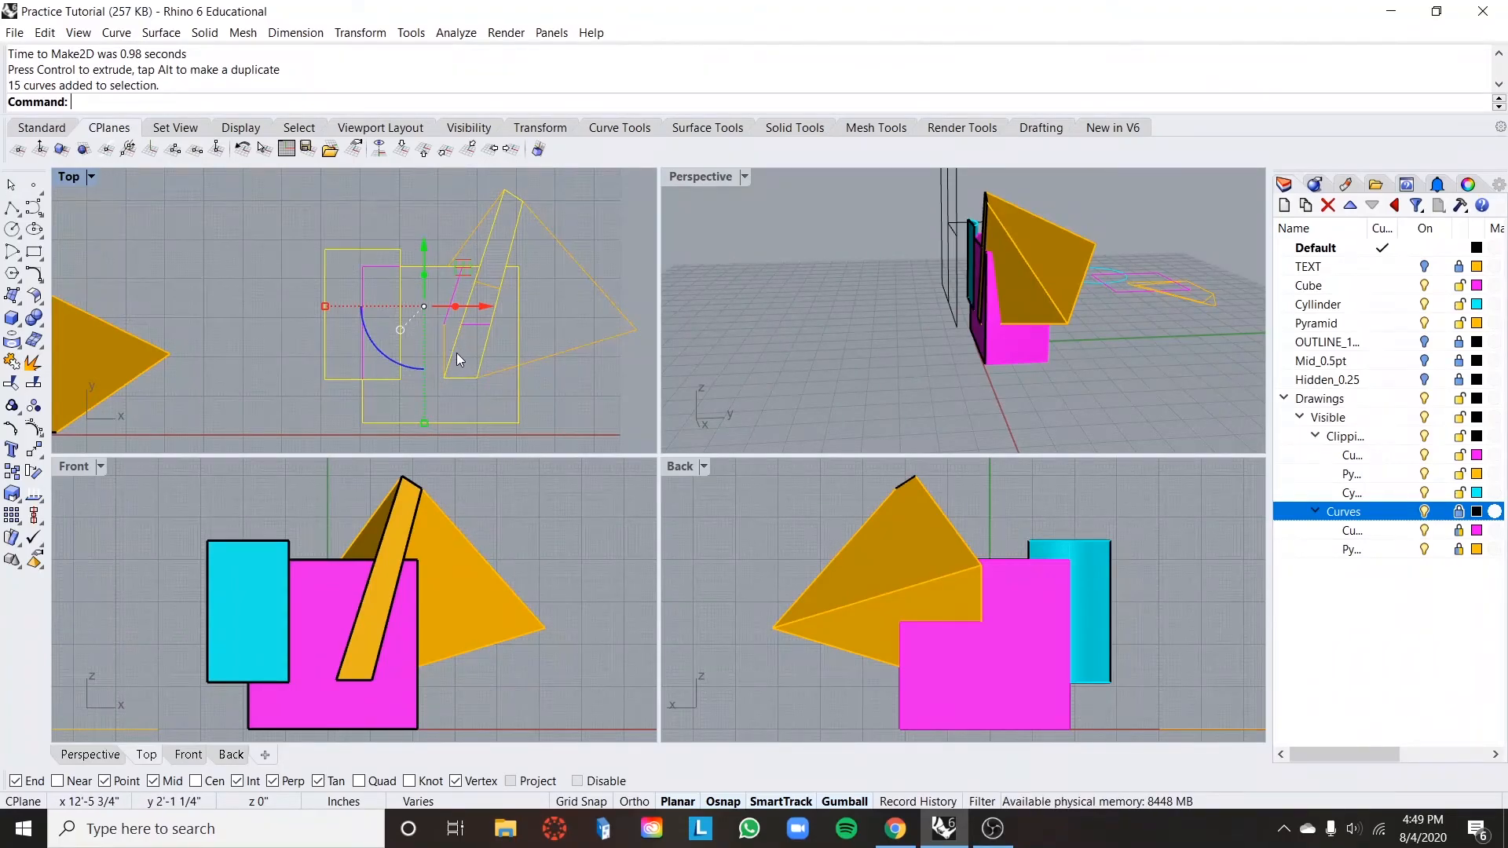
key(Escape)
scroll(585, 298, down, 3)
scroll(584, 299, down, 2)
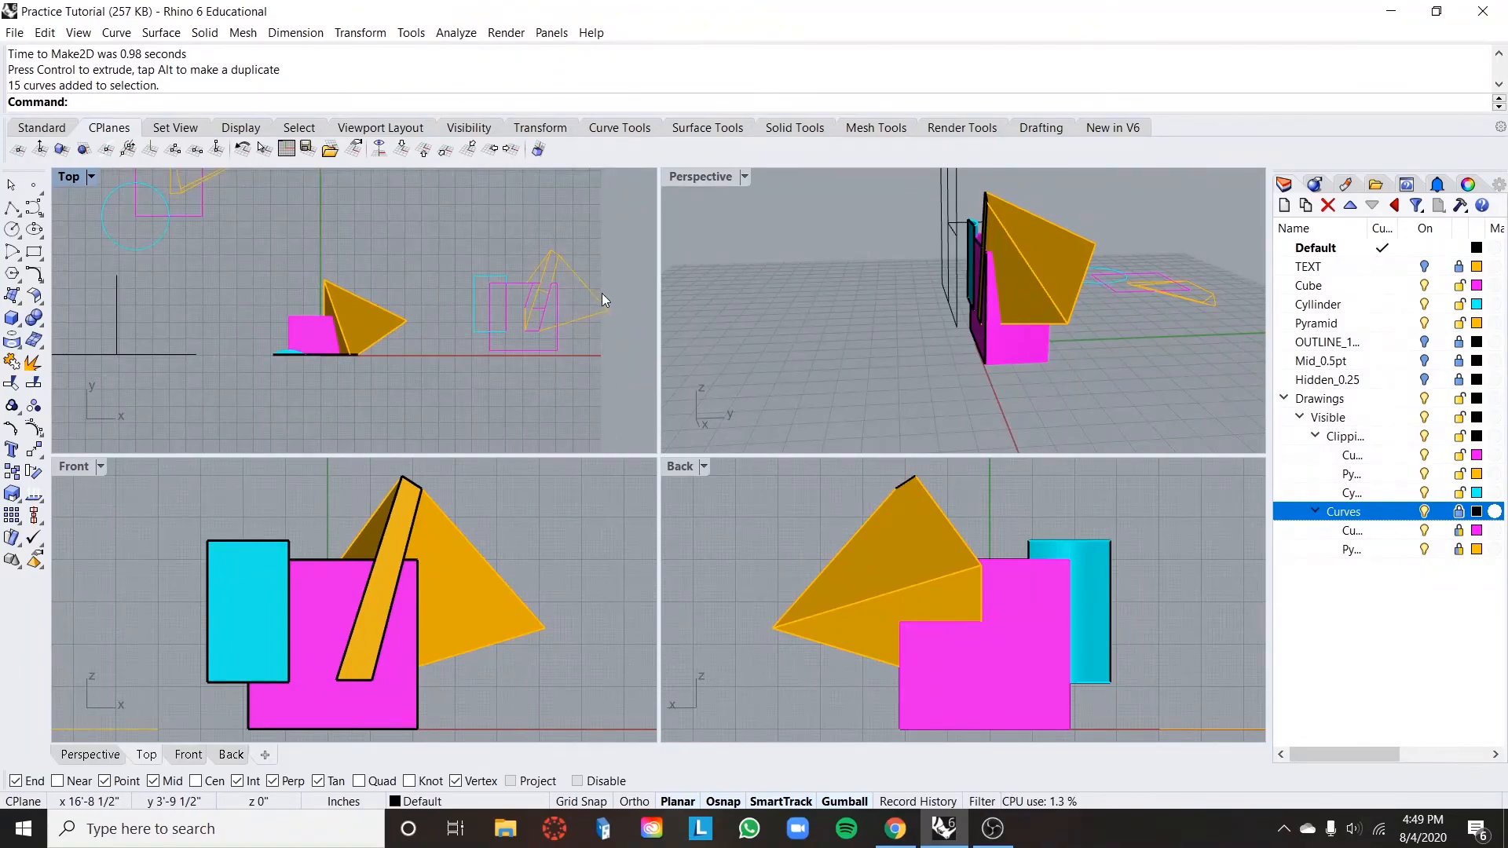
scroll(601, 293, up, 1)
scroll(603, 293, up, 1)
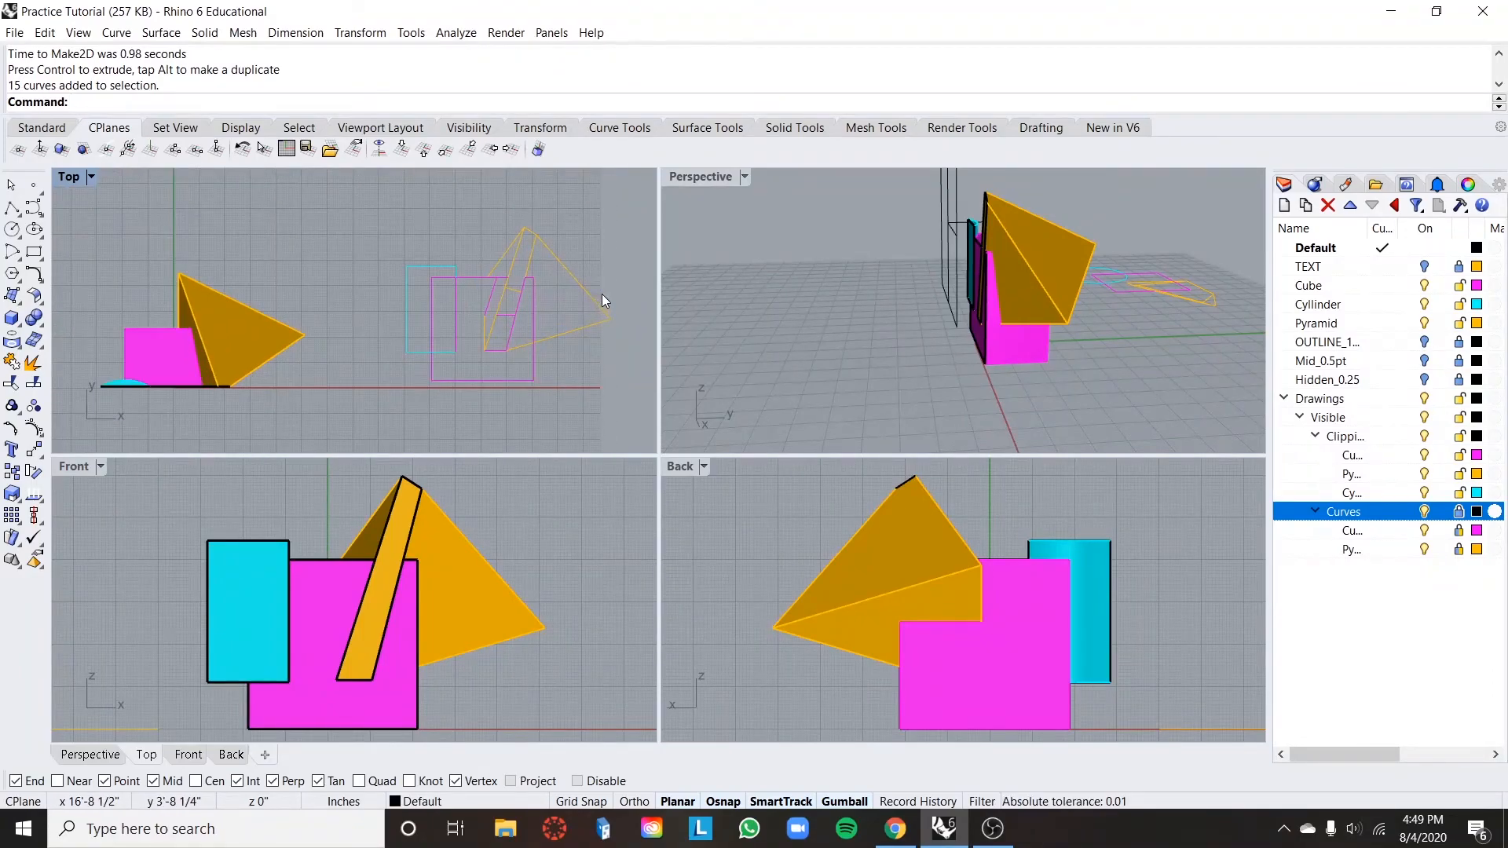